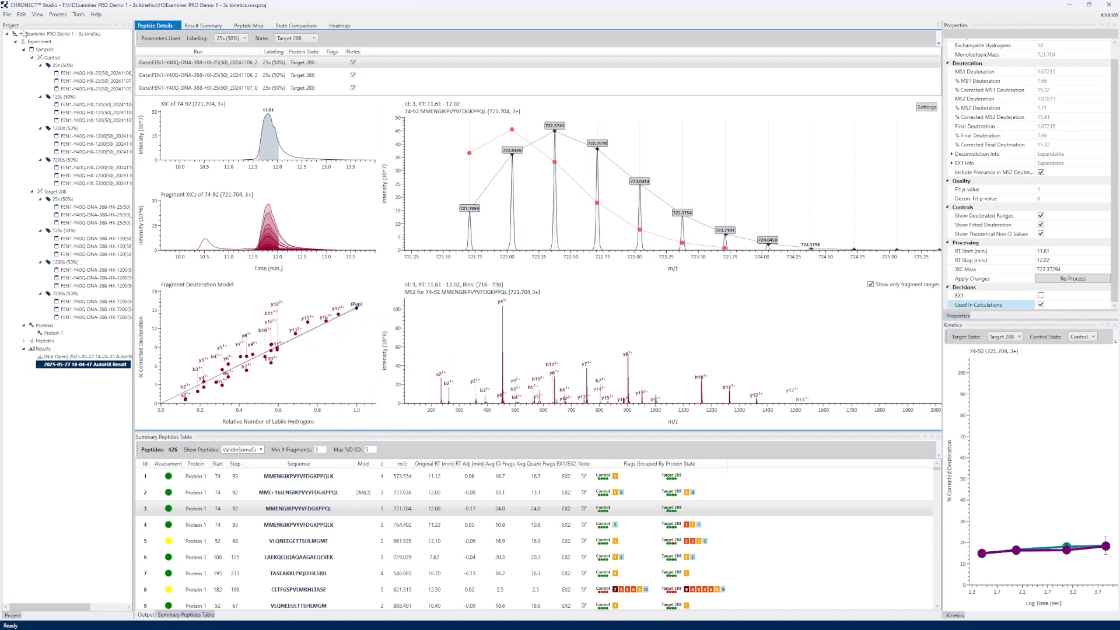
{"action": "left_click", "coordinate": [8, 14]}
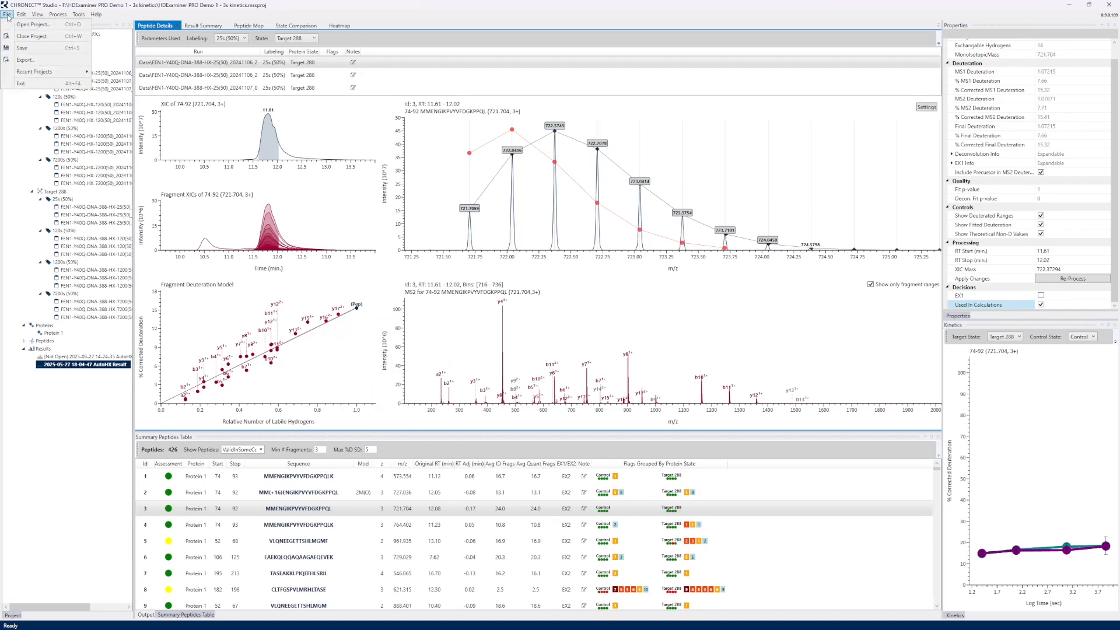
{"action": "left_click", "coordinate": [26, 60]}
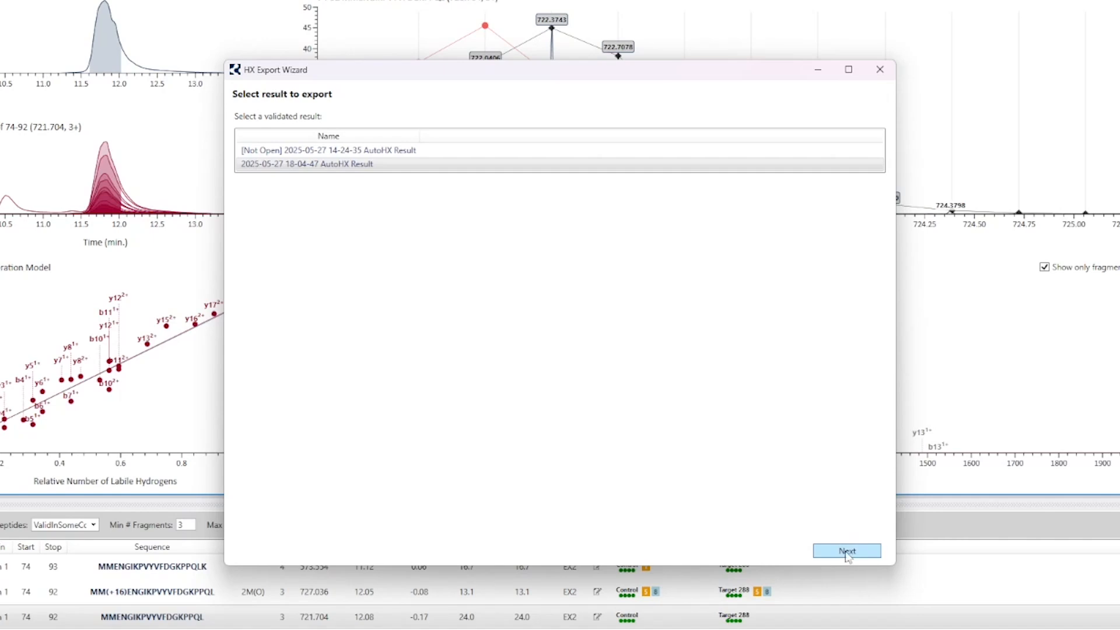
{"action": "left_click", "coordinate": [319, 165]}
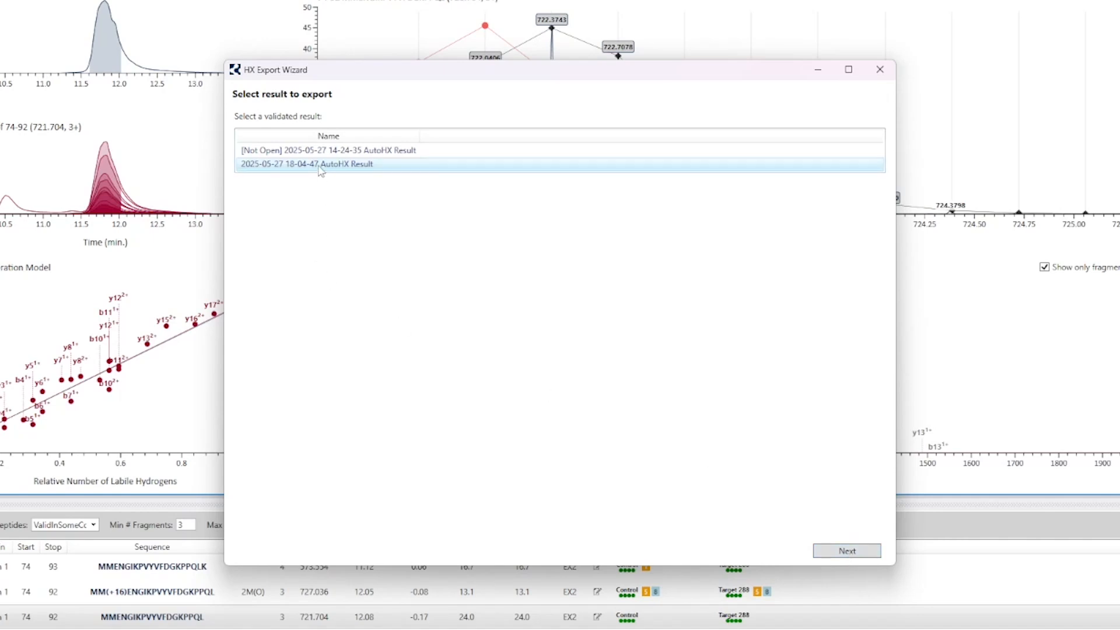
{"action": "left_click", "coordinate": [849, 553]}
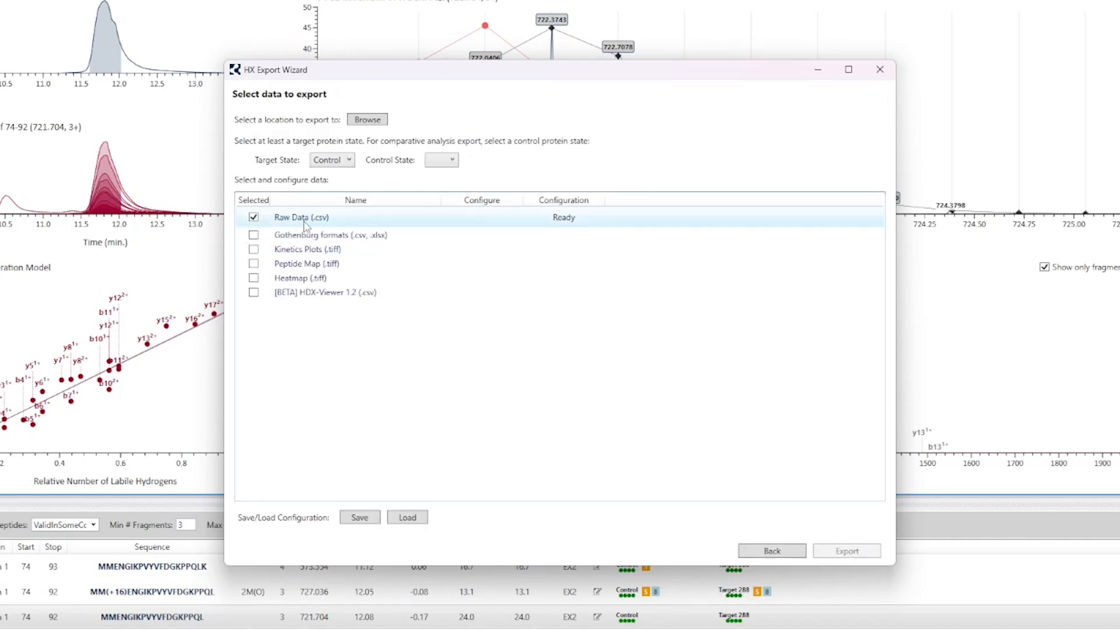
Step: Set the export location to a bundle named "test export" in the 2min thermo noconvert - demo folder
{"action": "left_click", "coordinate": [369, 123]}
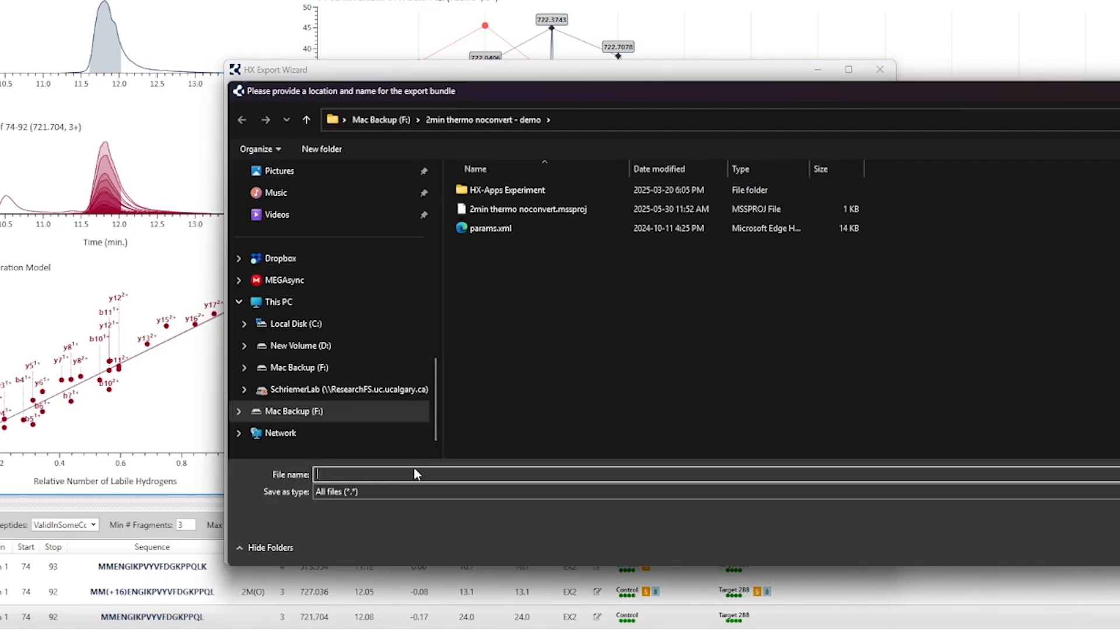
{"action": "type", "text": "test export"}
{"action": "left_click_drag", "start_coordinate": [384, 475], "coordinate": [296, 479]}
{"action": "key", "text": "Return"}
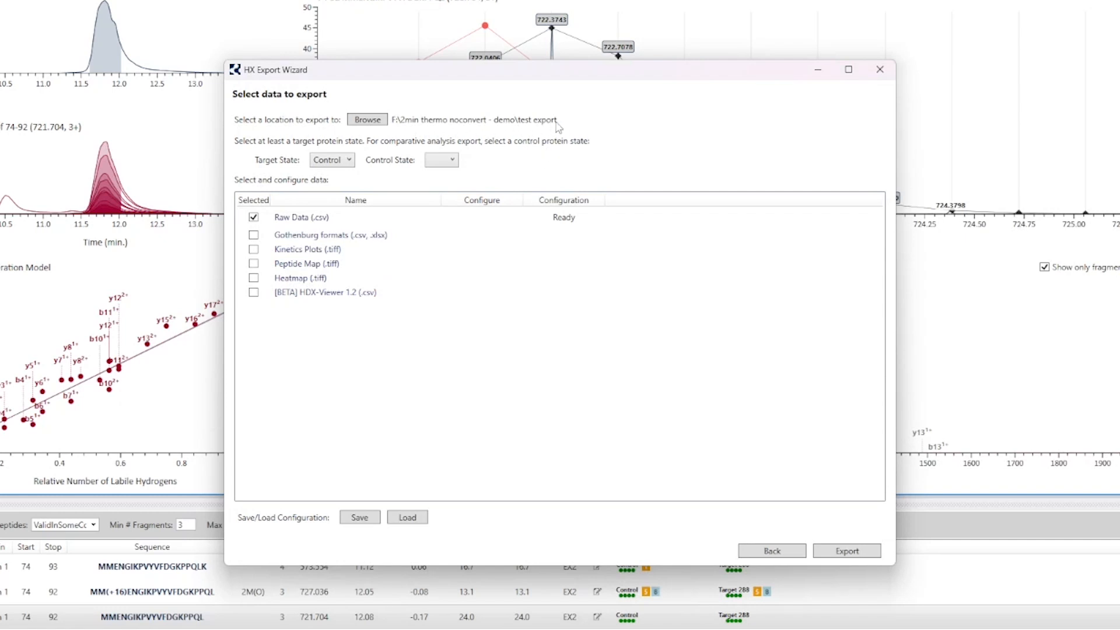
Step: Set the target state to Target 288 and the control state to Control for a comparative export
{"action": "left_click", "coordinate": [336, 165]}
{"action": "left_click", "coordinate": [334, 187]}
{"action": "left_click", "coordinate": [336, 163]}
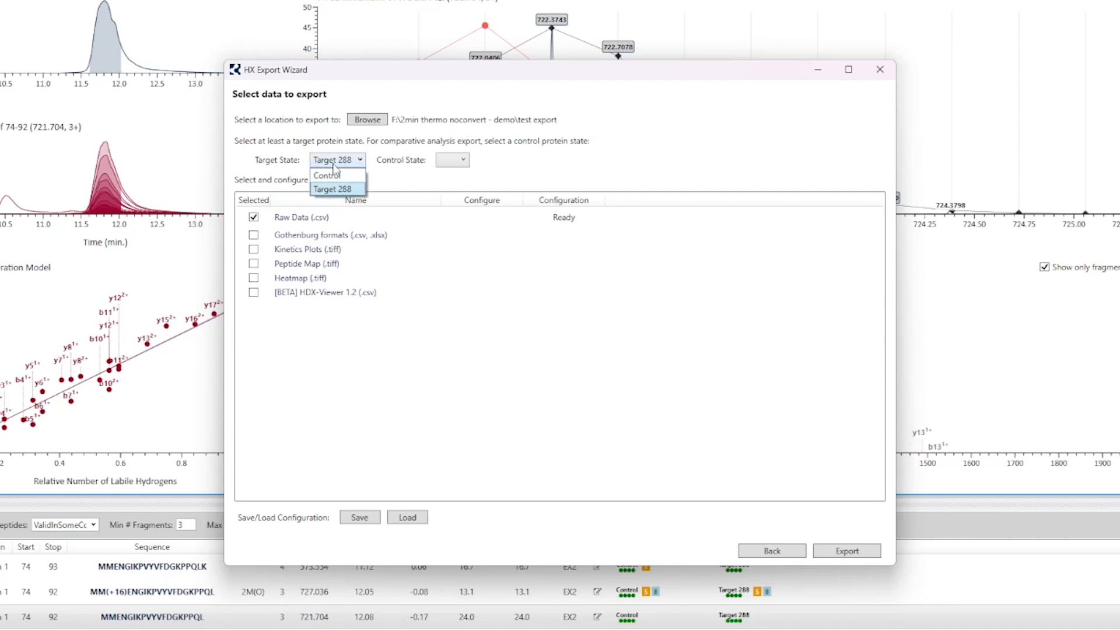
{"action": "left_click", "coordinate": [328, 175]}
{"action": "left_click", "coordinate": [333, 162]}
{"action": "left_click", "coordinate": [334, 189]}
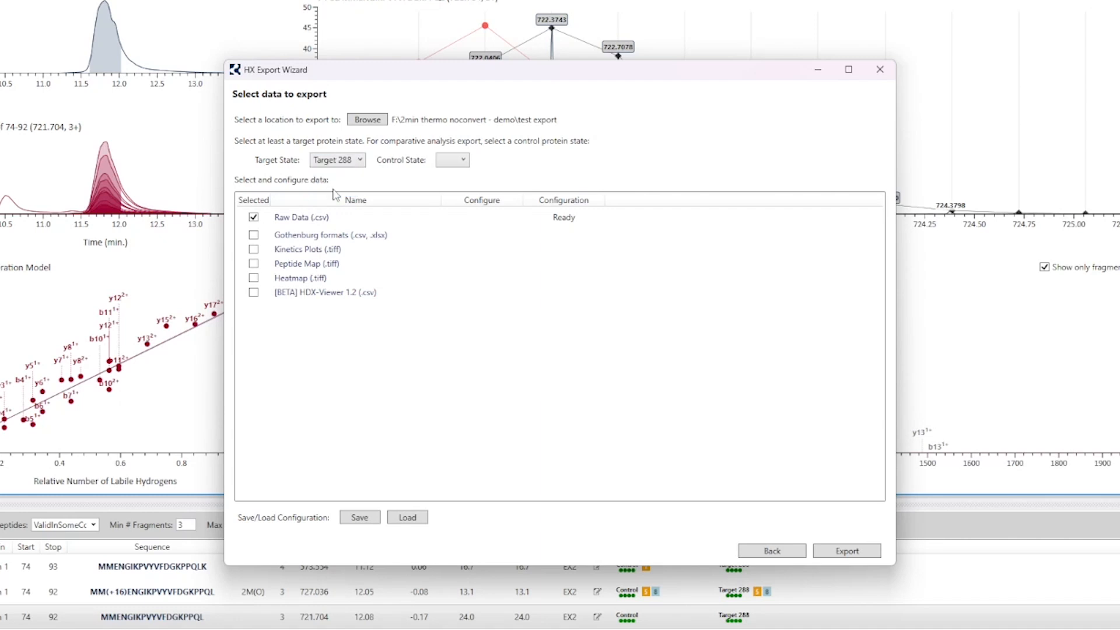
{"action": "left_click", "coordinate": [453, 160]}
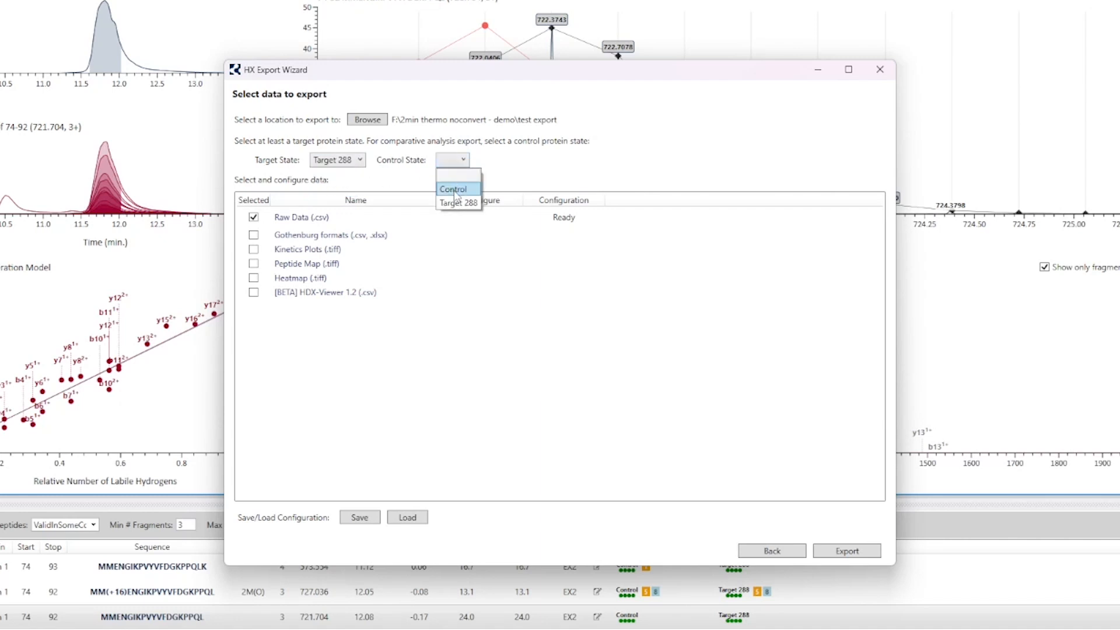
{"action": "left_click", "coordinate": [455, 190]}
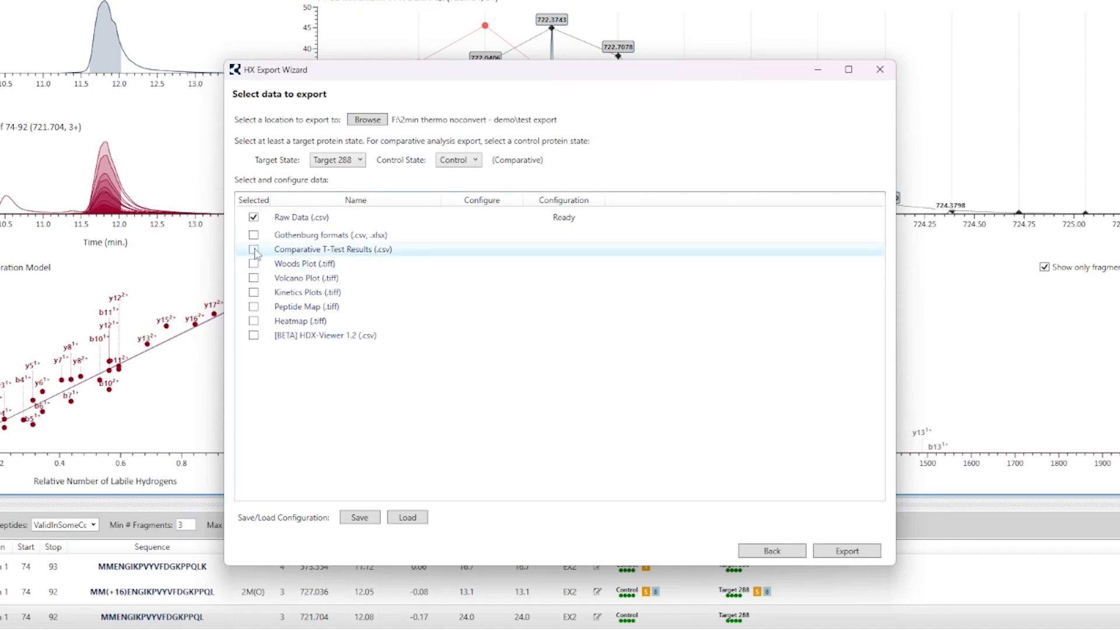
Step: Clear the control state and set it back to Control to compare the available export items
{"action": "left_click", "coordinate": [458, 160]}
{"action": "left_click", "coordinate": [458, 175]}
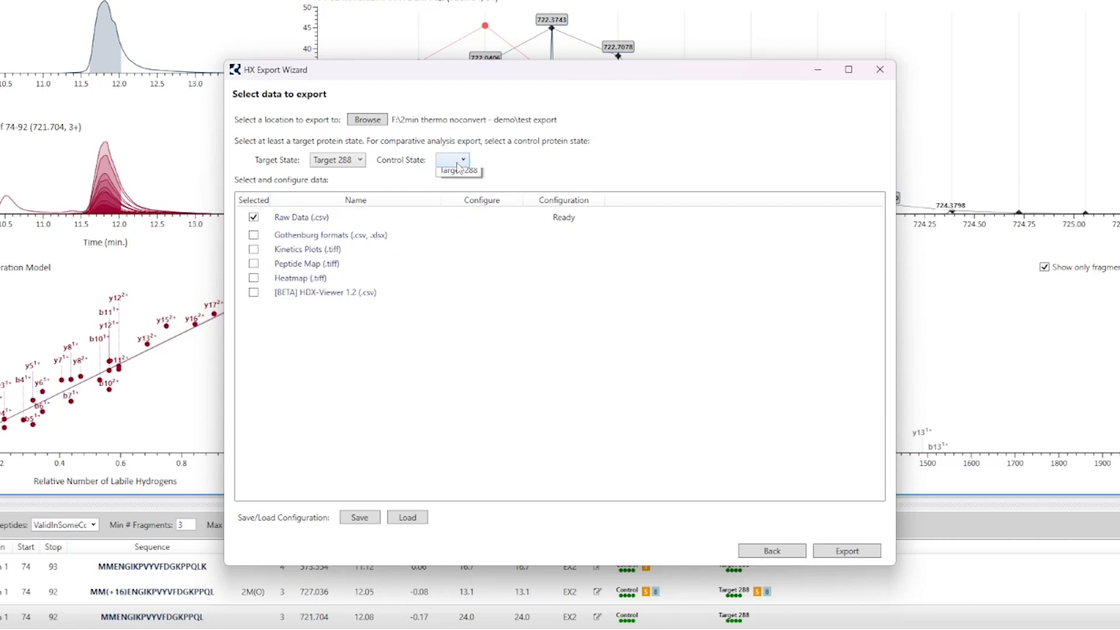
{"action": "left_click", "coordinate": [453, 160]}
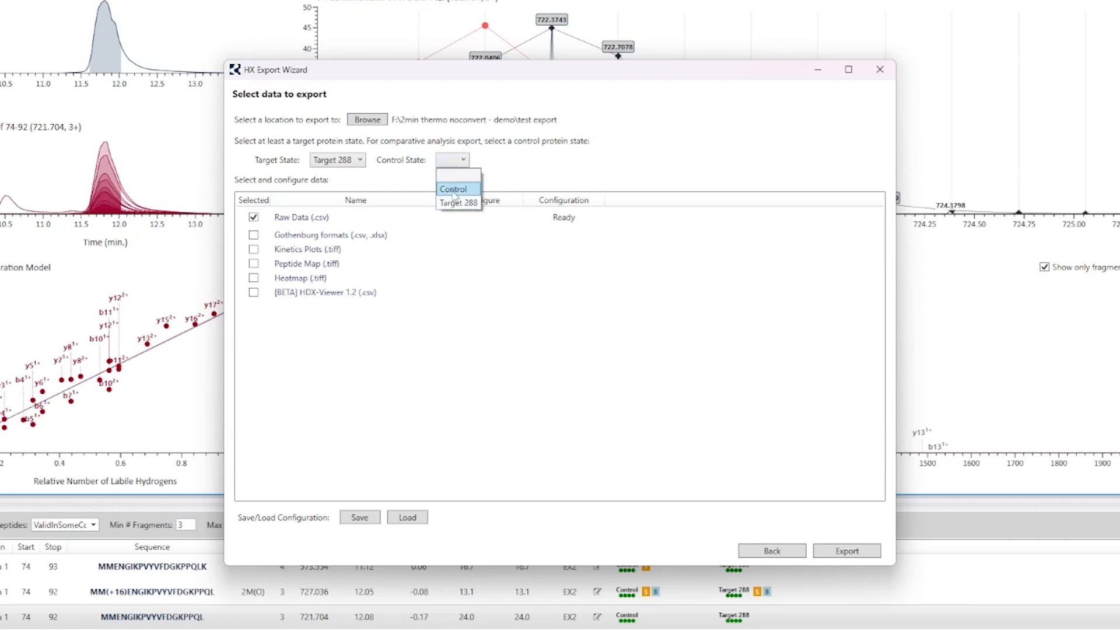
{"action": "left_click", "coordinate": [453, 189]}
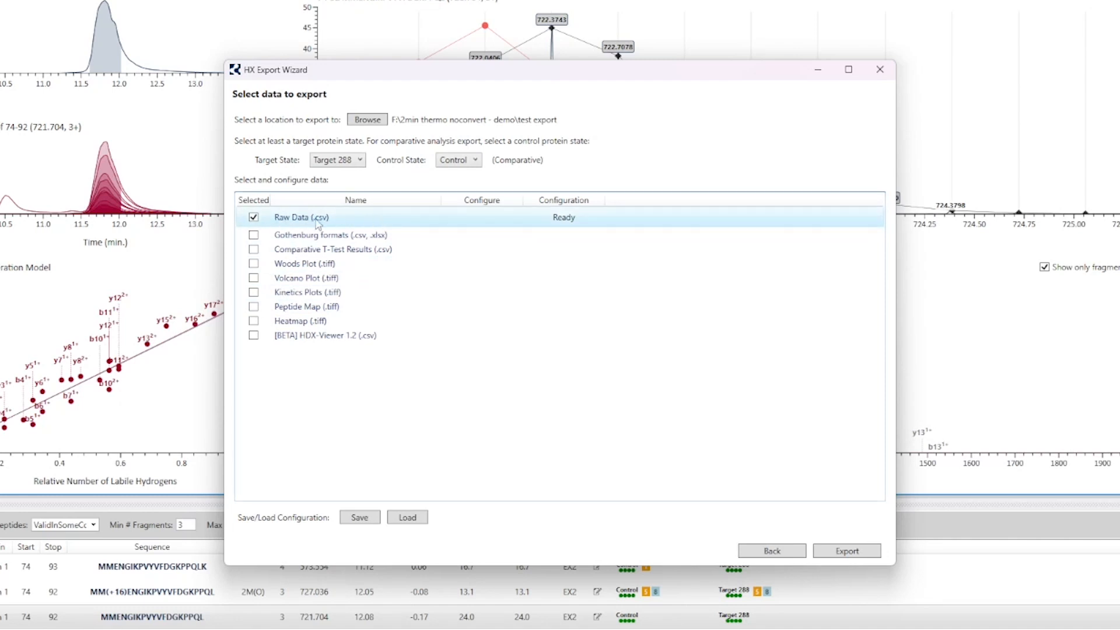
Step: Widen the Name column slightly and include the Gothenburg formats (.csv, .xlsx) in the export
{"action": "left_click", "coordinate": [324, 265]}
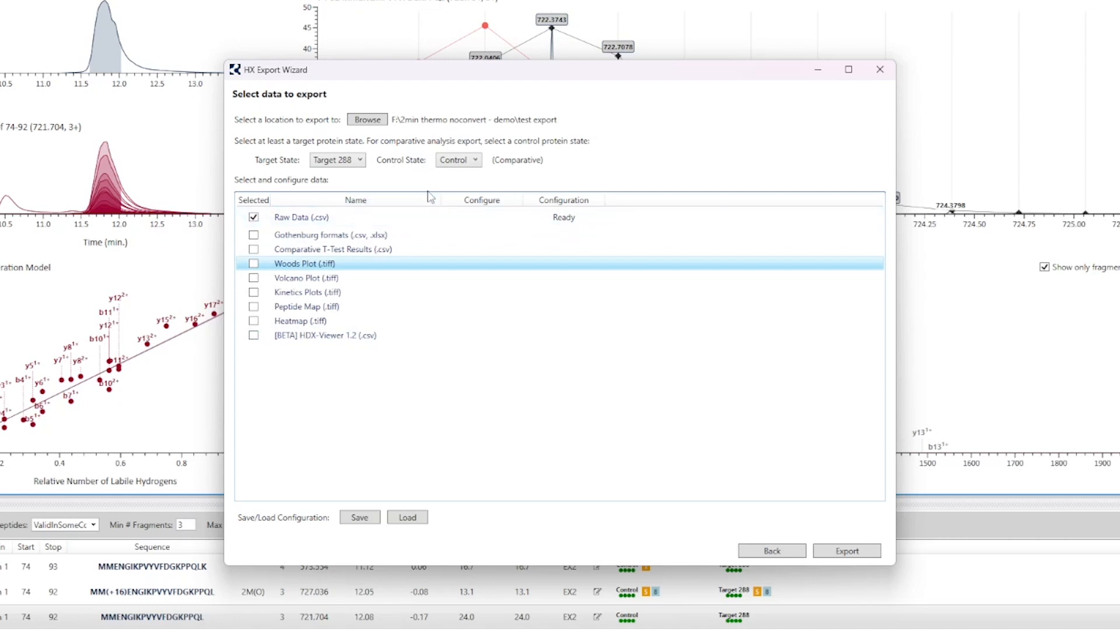
{"action": "left_click_drag", "start_coordinate": [441, 200], "coordinate": [447, 199]}
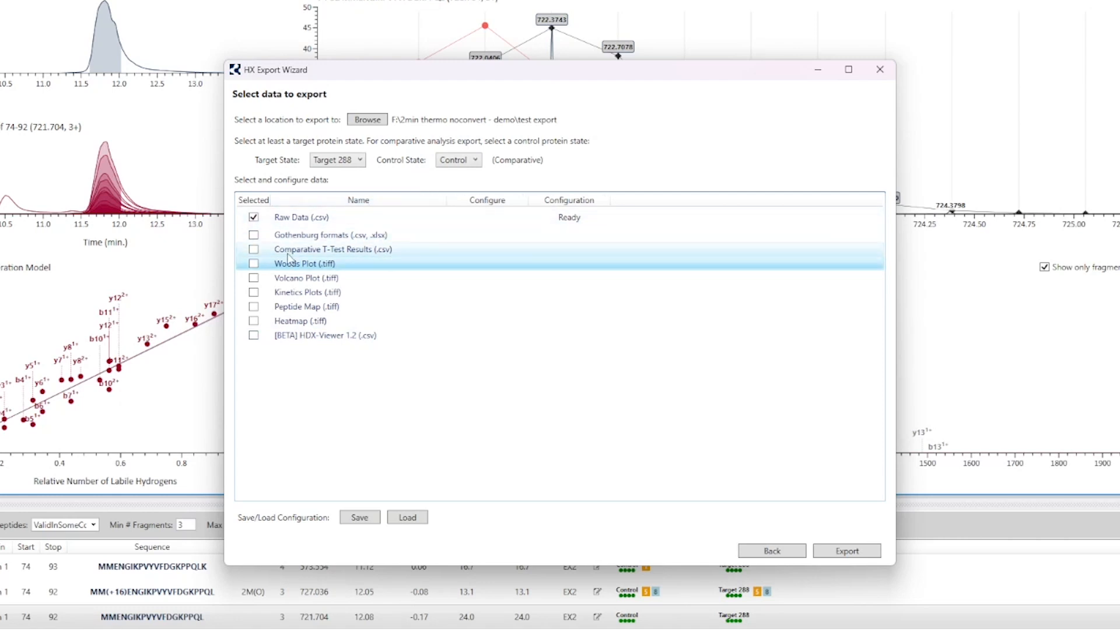
{"action": "left_click", "coordinate": [299, 221]}
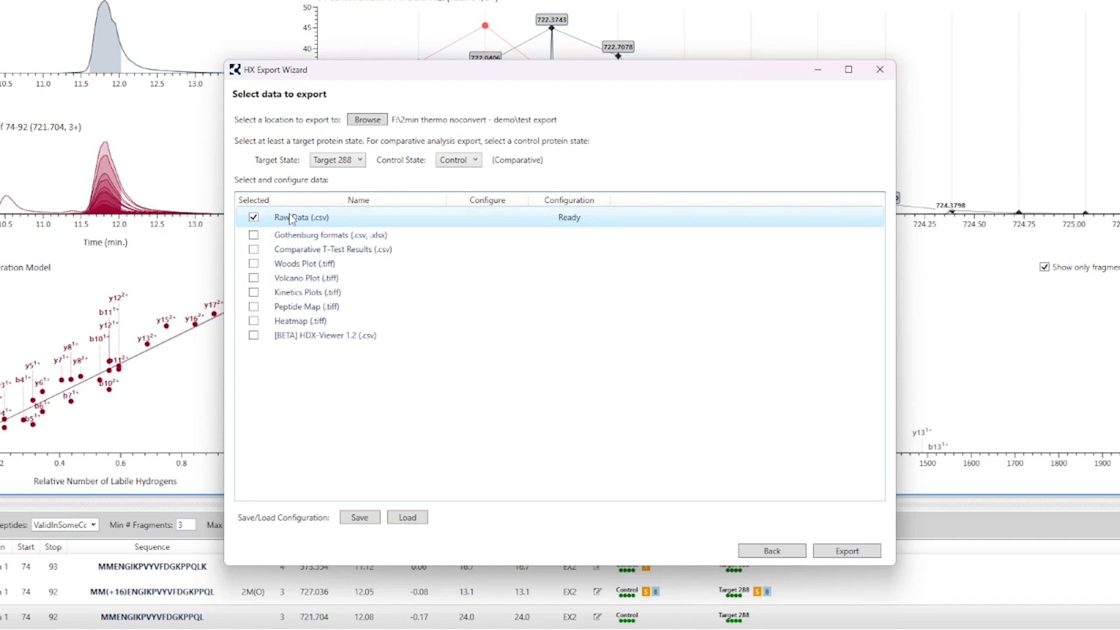
{"action": "left_click", "coordinate": [253, 237]}
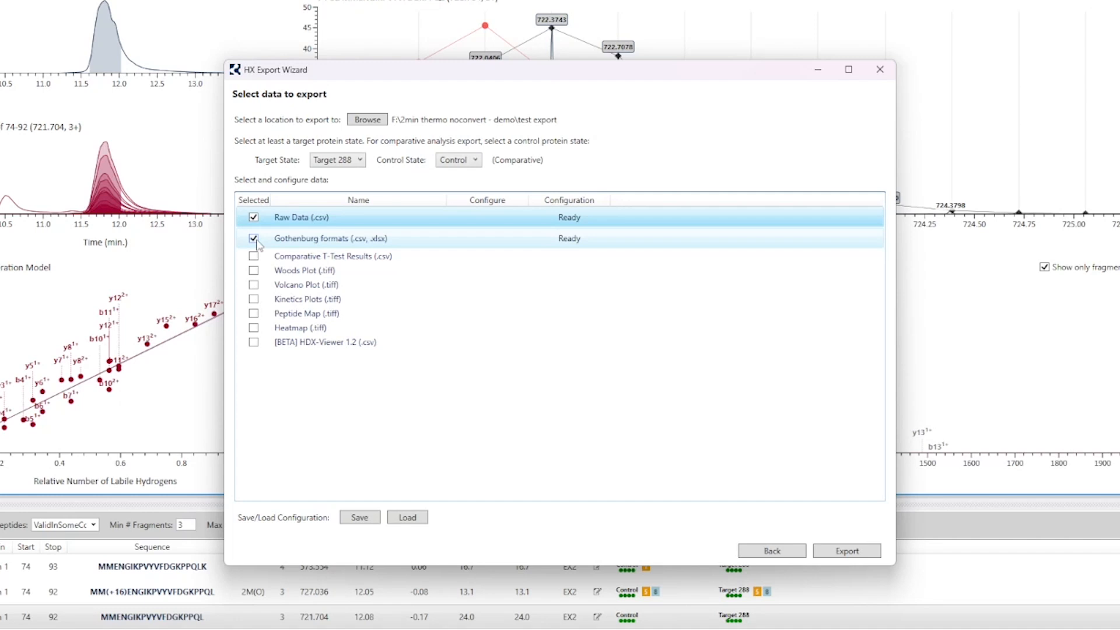
{"action": "left_click", "coordinate": [350, 242]}
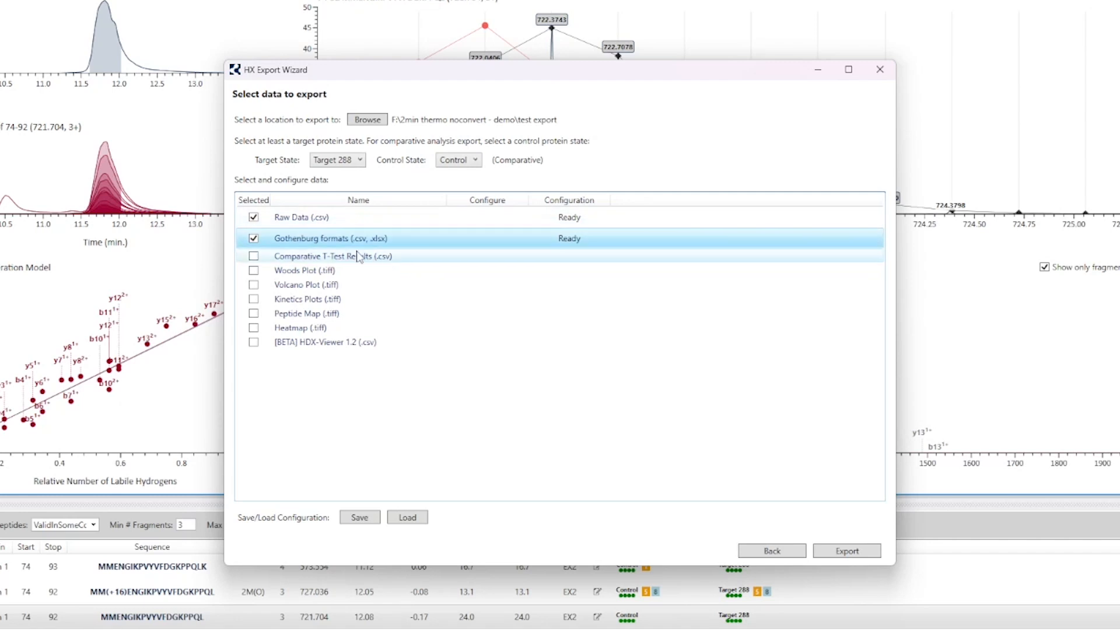
Step: Include the Woods Plot, Volcano Plot, Kinetics Plots and Peptide Map in the export, leaving out the Comparative T-Test Results
{"action": "left_click", "coordinate": [254, 257]}
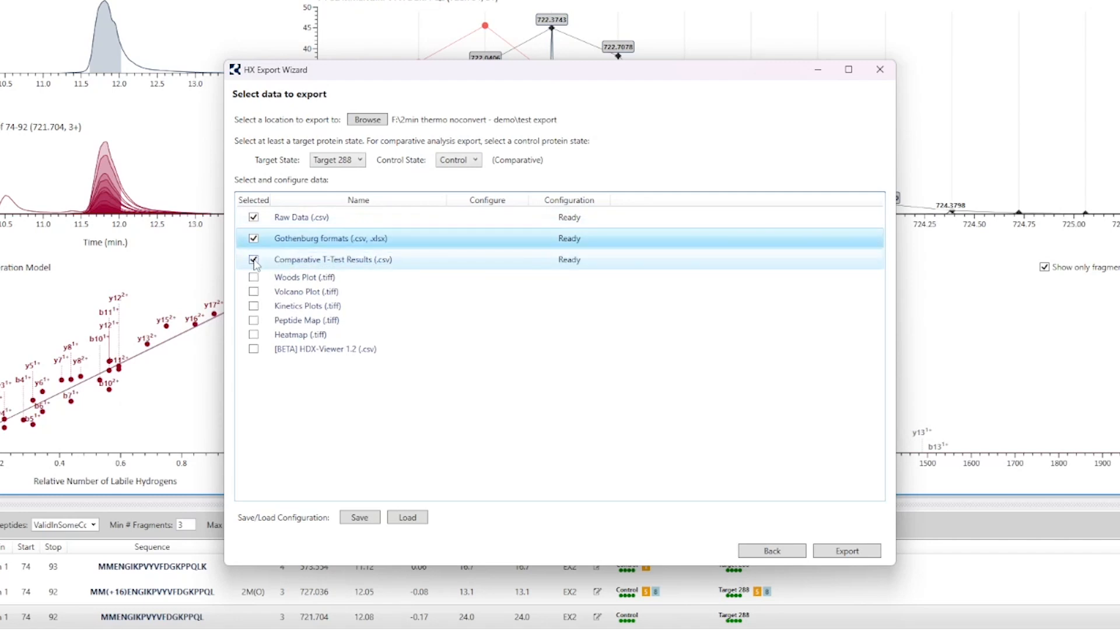
{"action": "left_click", "coordinate": [254, 260]}
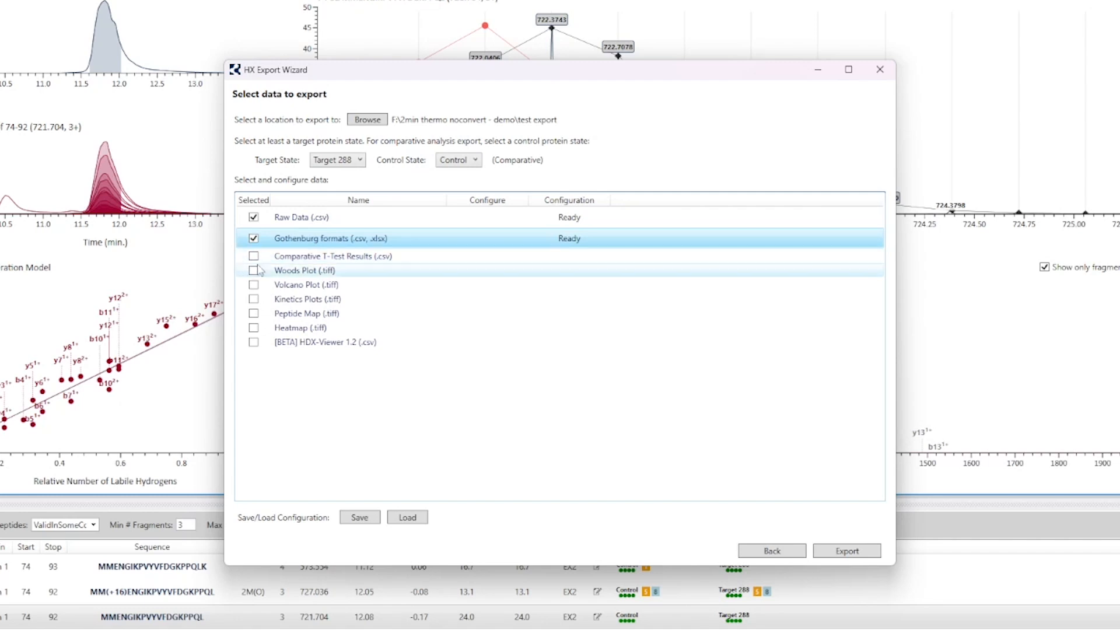
{"action": "left_click", "coordinate": [253, 270]}
{"action": "left_click", "coordinate": [254, 290]}
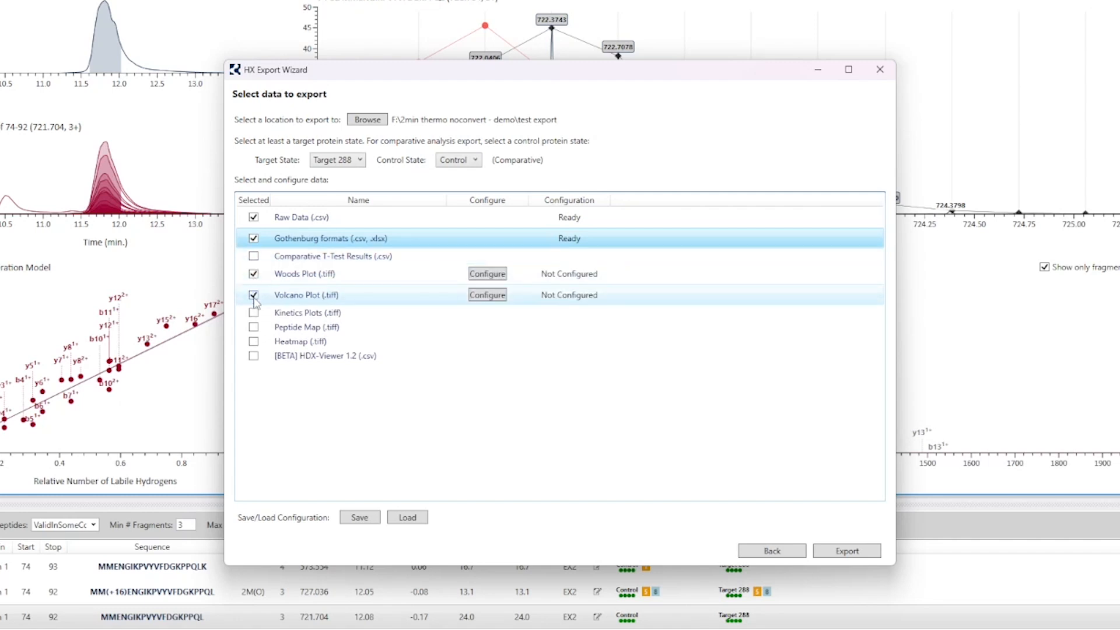
{"action": "left_click", "coordinate": [253, 313]}
{"action": "left_click", "coordinate": [253, 332]}
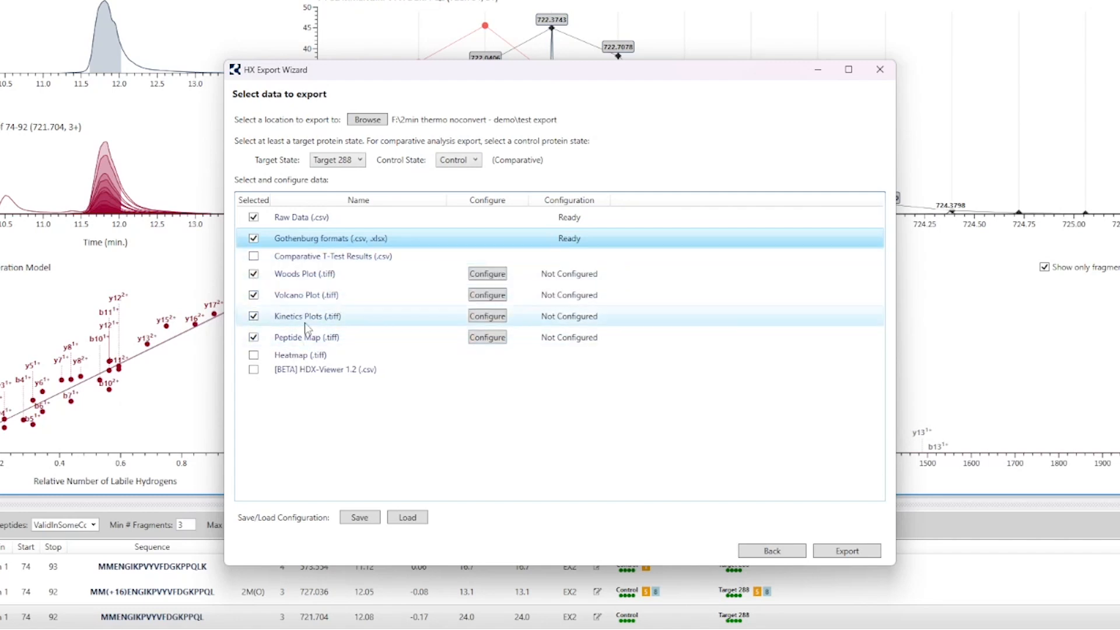
Step: Exclude the Woods Plot from the export and include it again
{"action": "left_click", "coordinate": [320, 279]}
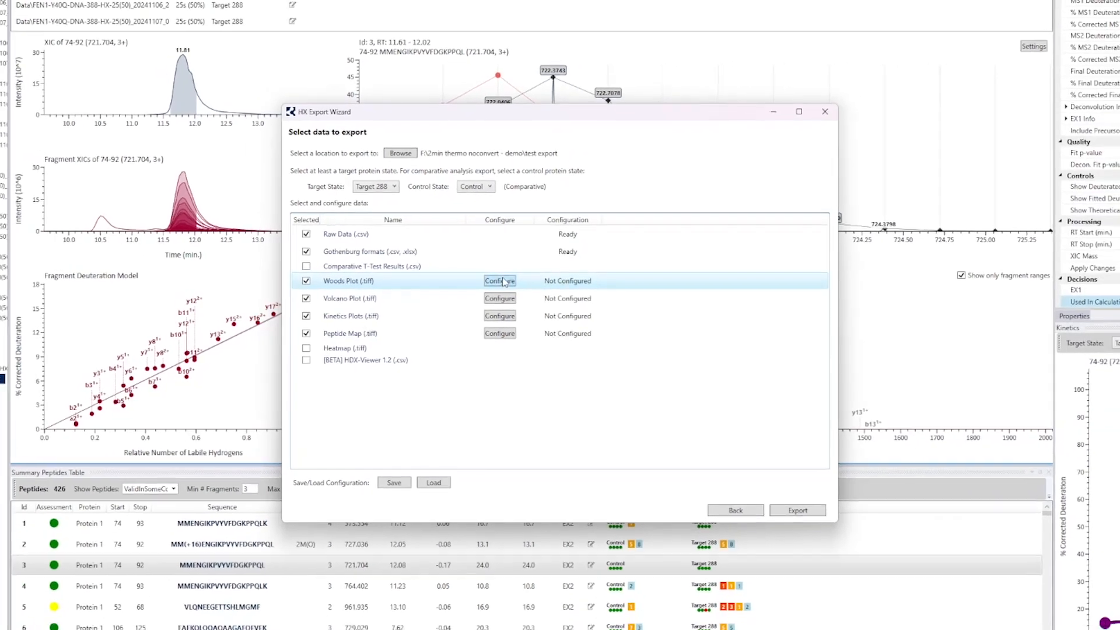
{"action": "left_click", "coordinate": [500, 281]}
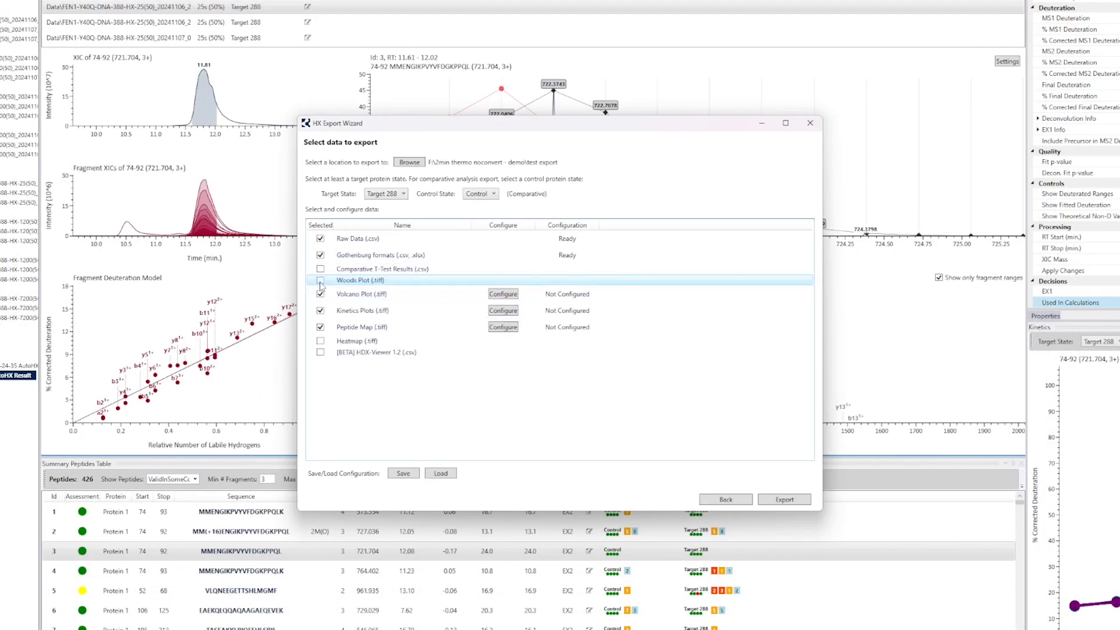
{"action": "left_click", "coordinate": [321, 283]}
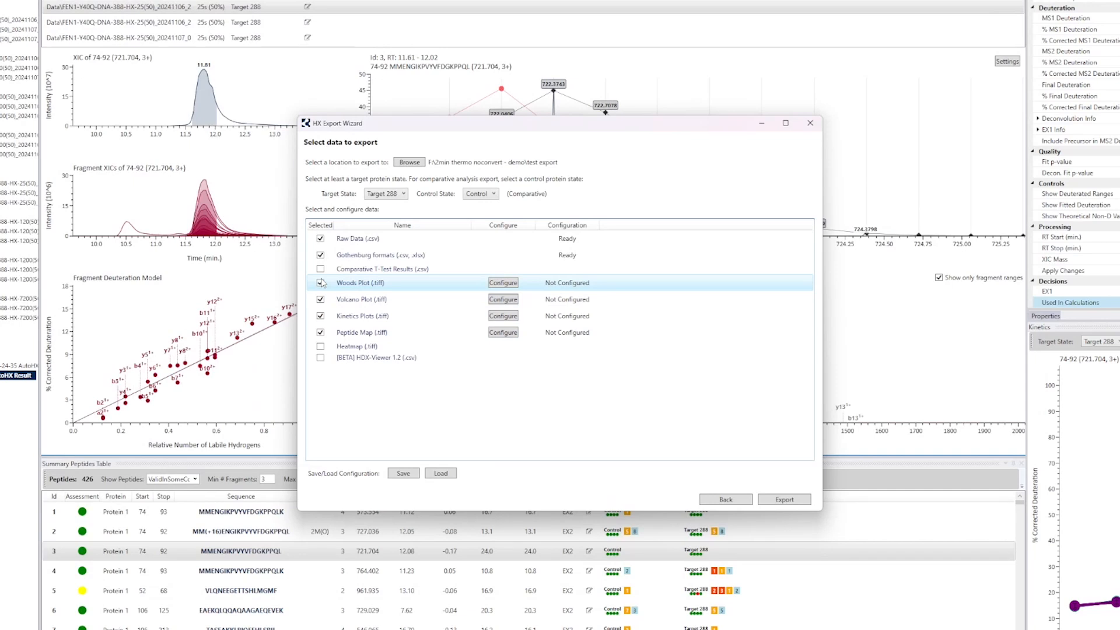
{"action": "left_click", "coordinate": [320, 283]}
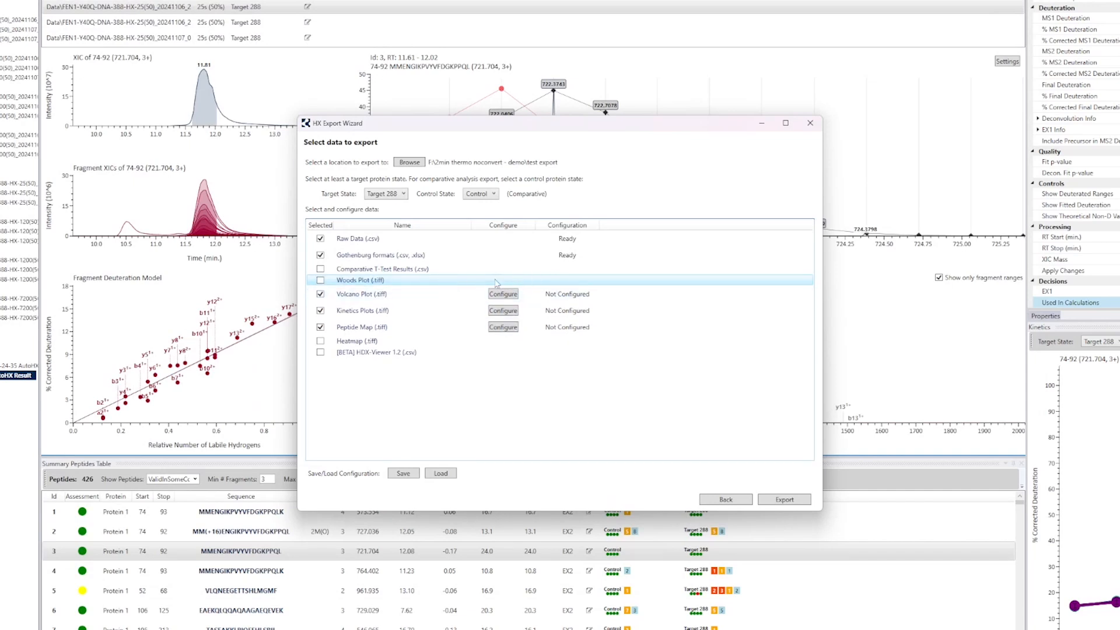
{"action": "left_click", "coordinate": [320, 280]}
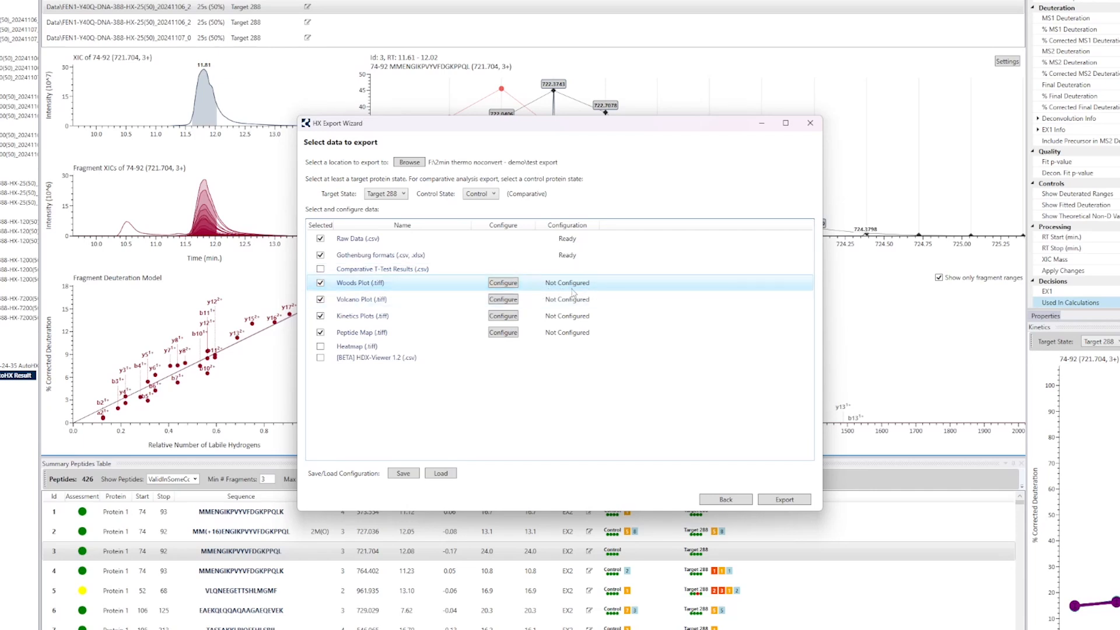
Step: Set the Woods Plot's negative color to DarkMagenta, finish its configuration, and reopen it briefly to check the settings
{"action": "left_click", "coordinate": [502, 284]}
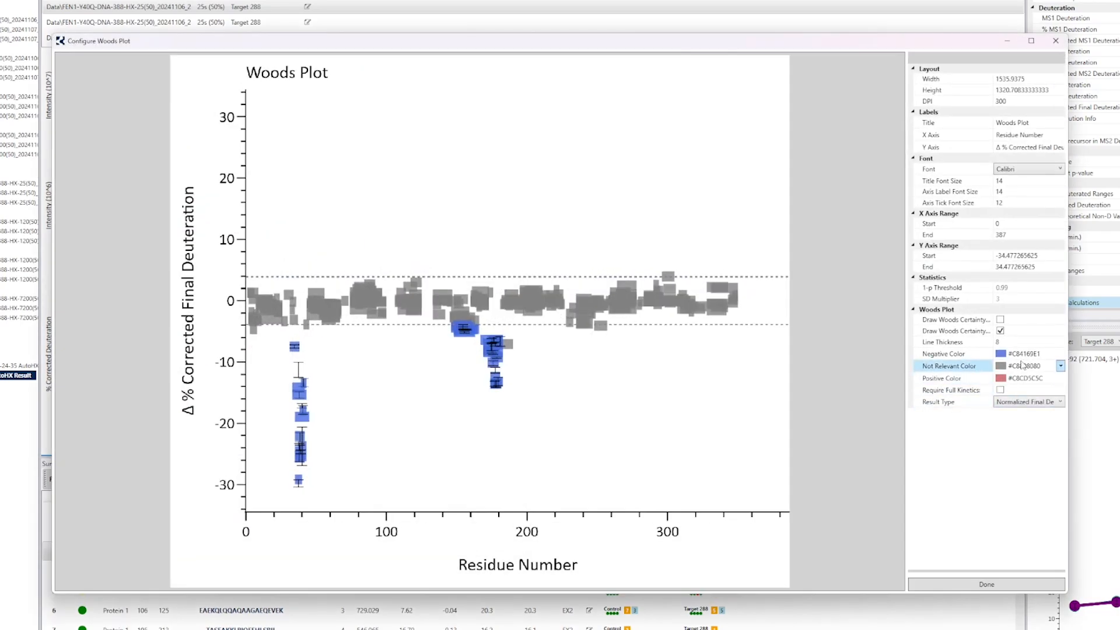
{"action": "left_click", "coordinate": [1060, 354]}
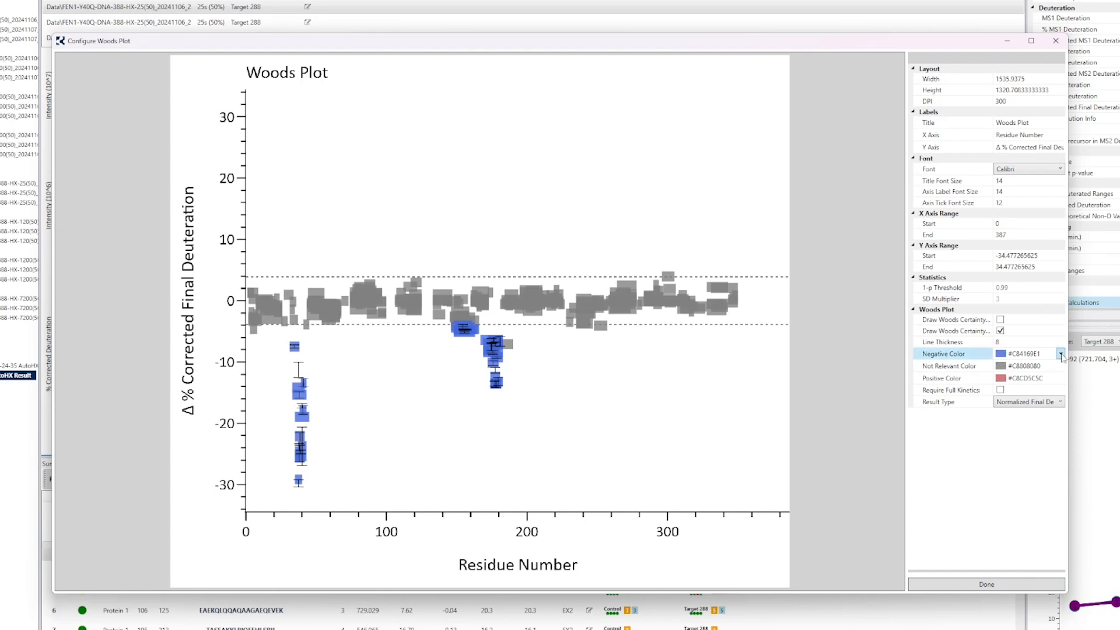
{"action": "left_click", "coordinate": [1060, 354]}
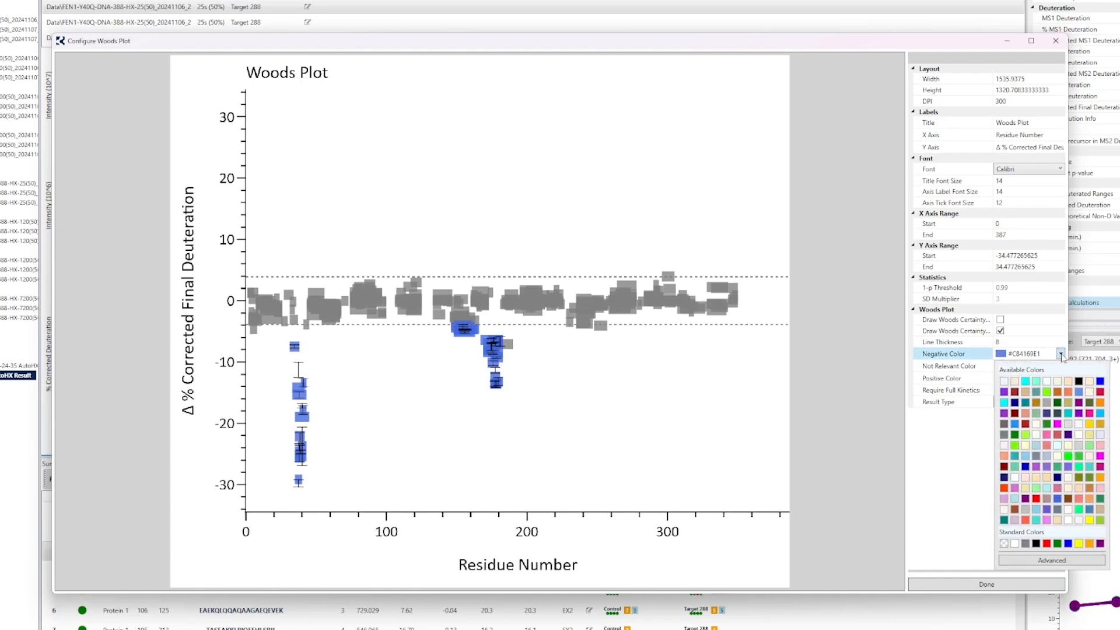
{"action": "left_click", "coordinate": [1078, 402]}
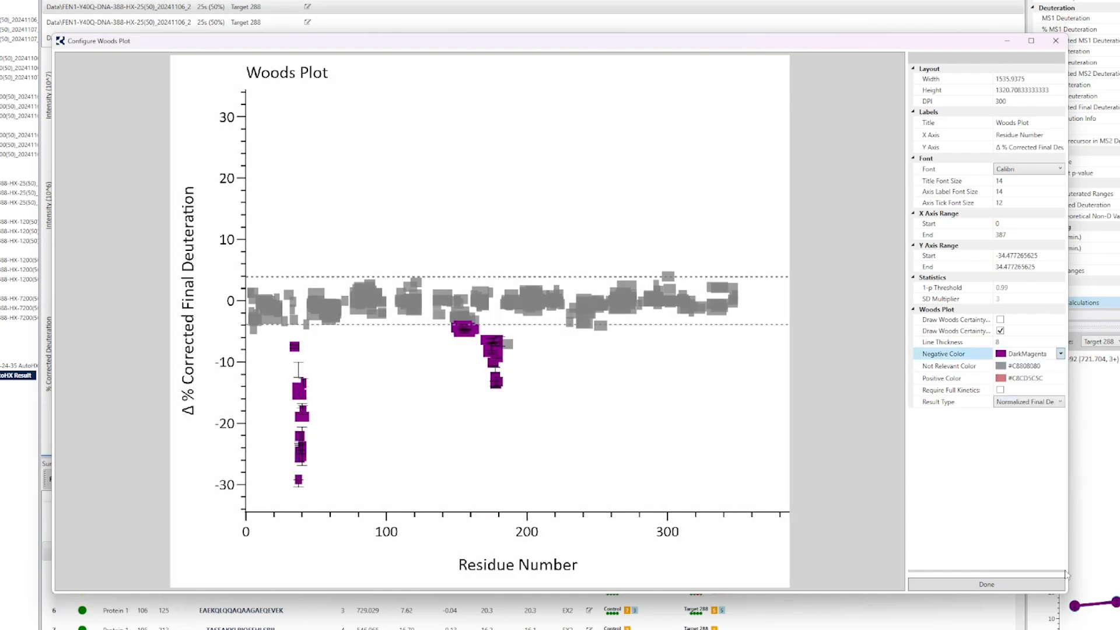
{"action": "left_click", "coordinate": [1011, 170]}
{"action": "left_click", "coordinate": [1011, 171]}
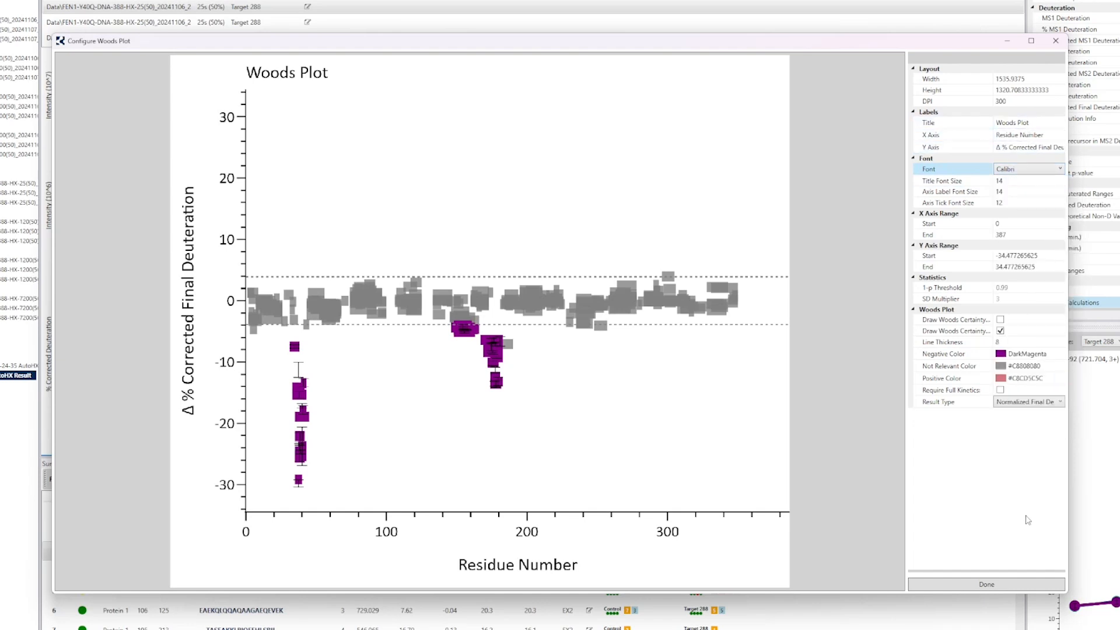
{"action": "left_click", "coordinate": [1006, 585]}
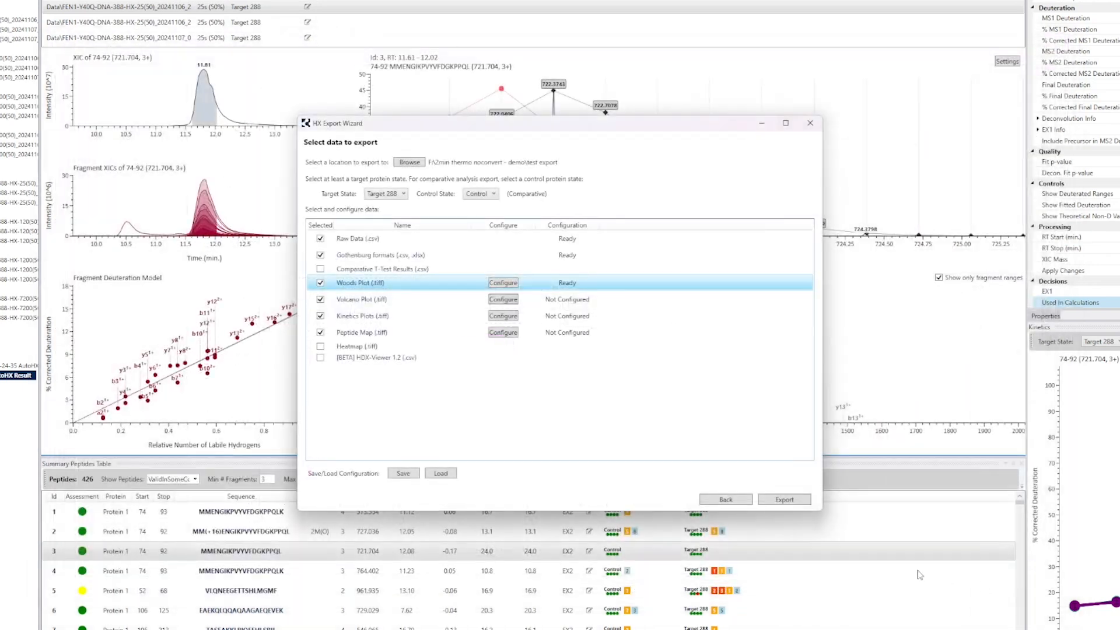
{"action": "left_click", "coordinate": [503, 283]}
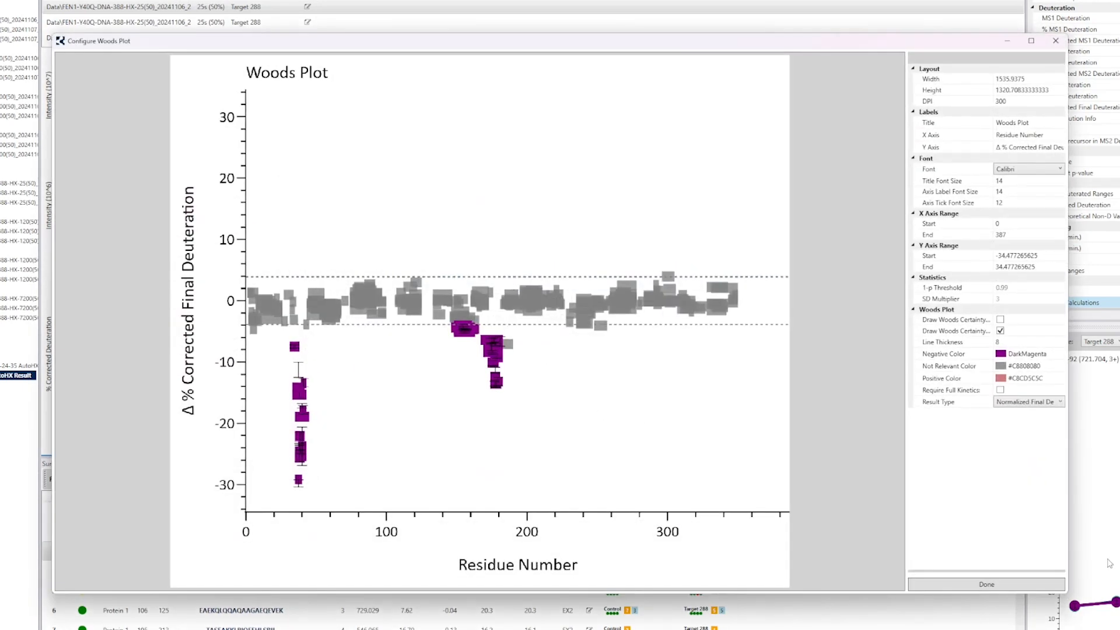
{"action": "left_click", "coordinate": [1026, 583]}
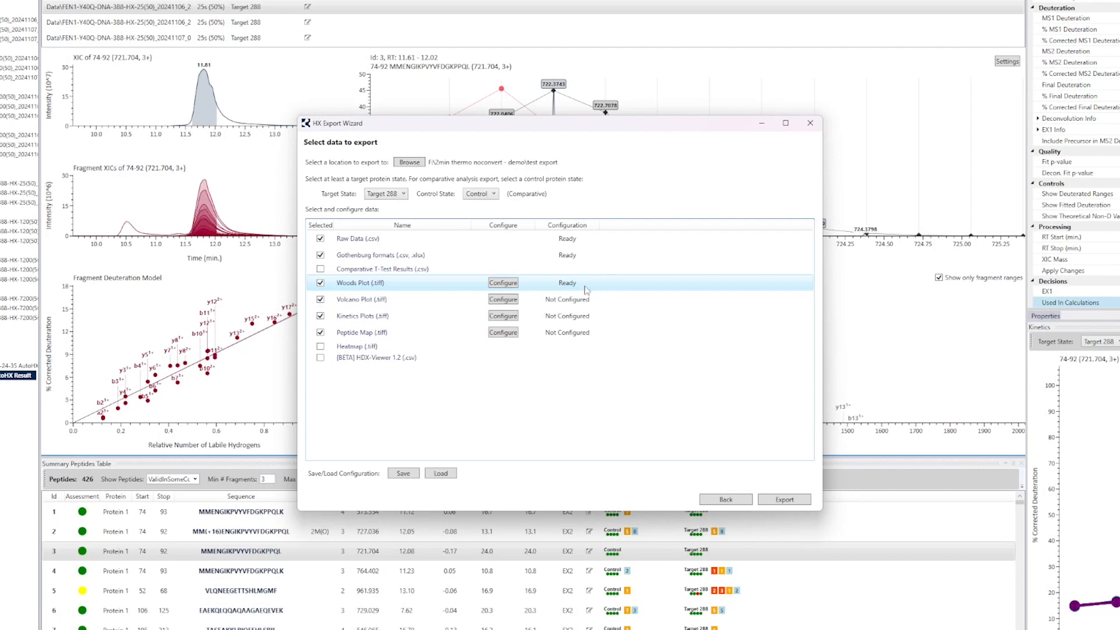
Step: Complete the configuration of the Volcano Plot and the Kinetics Plots with their default settings
{"action": "left_click", "coordinate": [502, 300]}
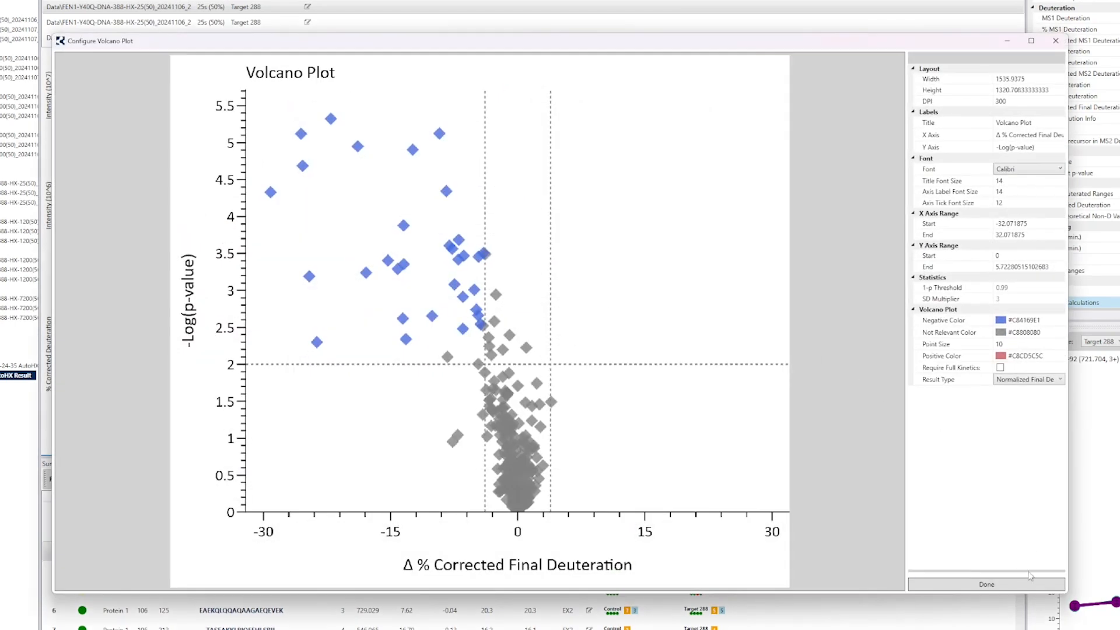
{"action": "left_click", "coordinate": [1013, 585]}
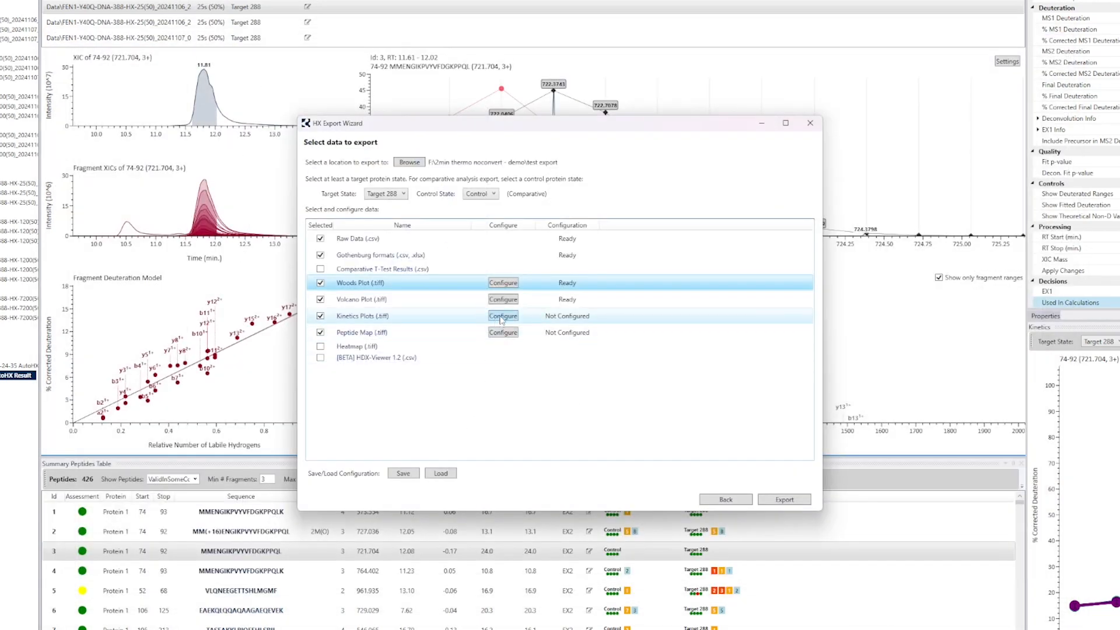
{"action": "left_click", "coordinate": [462, 319]}
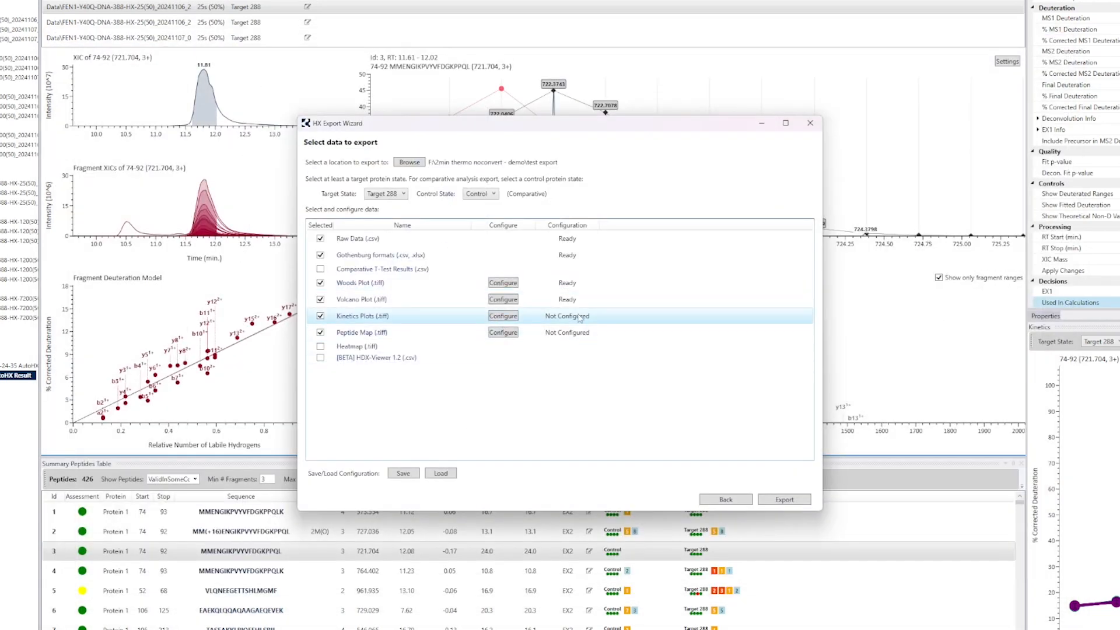
{"action": "left_click", "coordinate": [501, 317]}
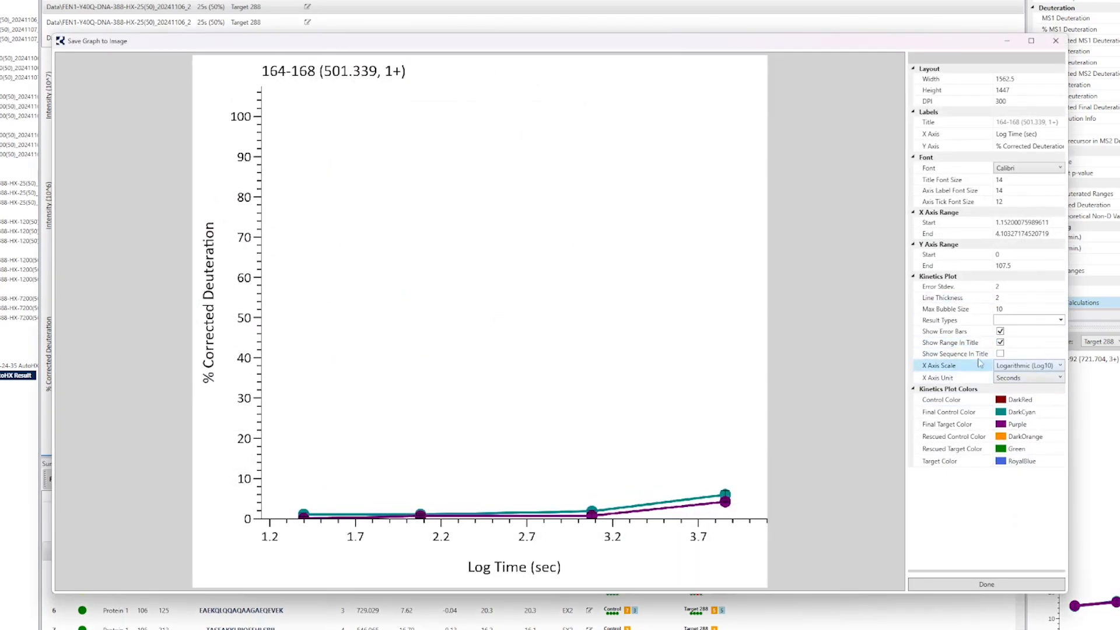
{"action": "left_click", "coordinate": [1044, 588]}
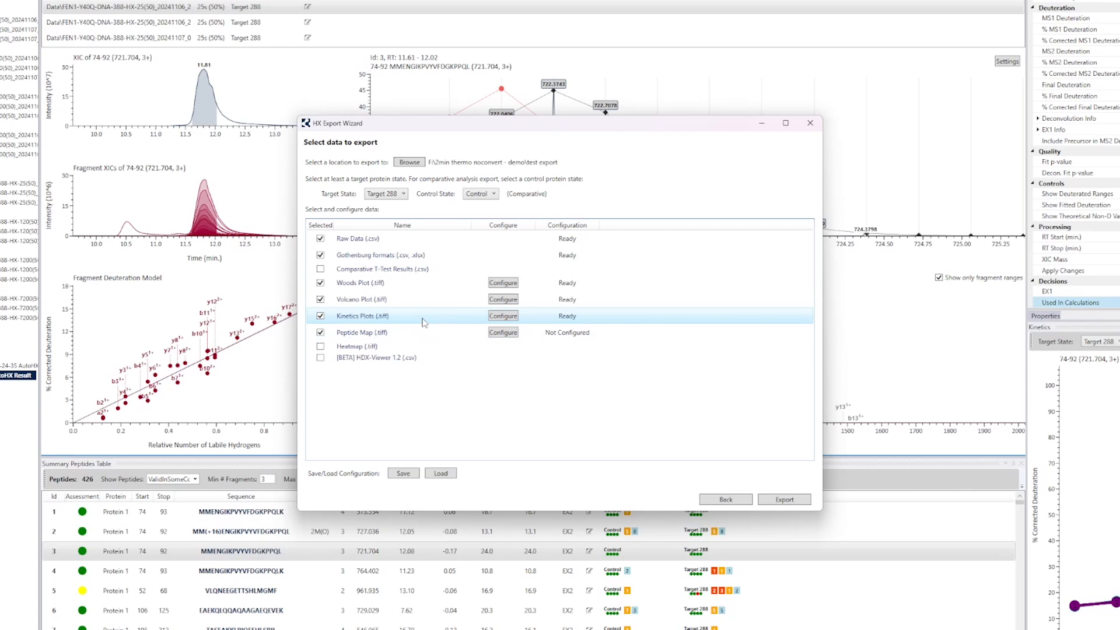
{"action": "left_click", "coordinate": [455, 322]}
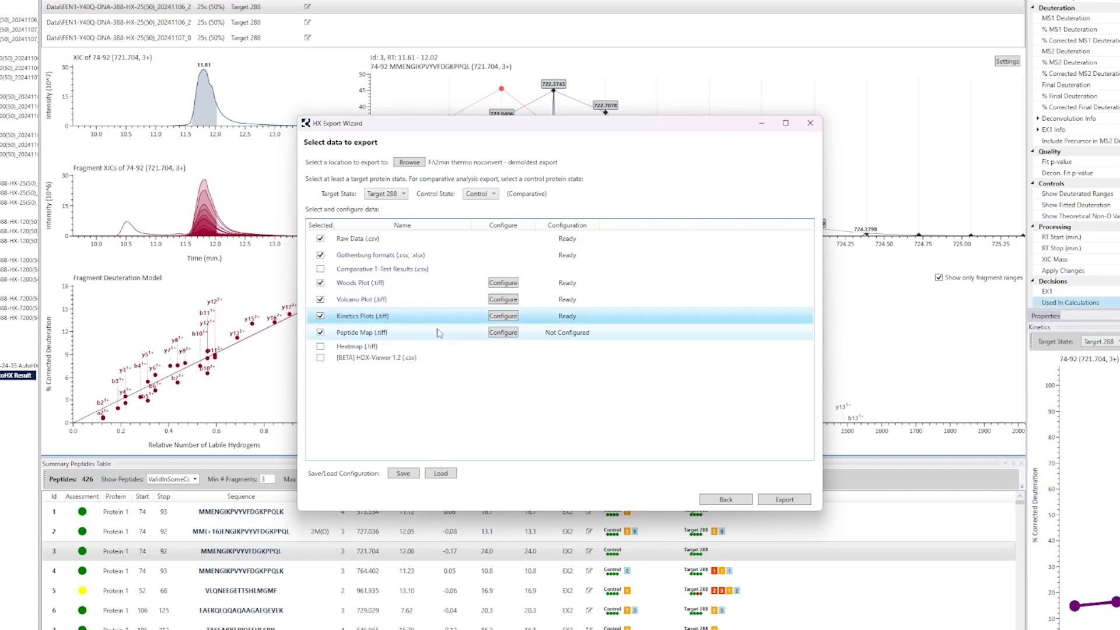
Step: Set the Peptide Map's bar height to 20 and its start value color to dark purple, then reopen its configuration to check it
{"action": "left_click", "coordinate": [453, 343]}
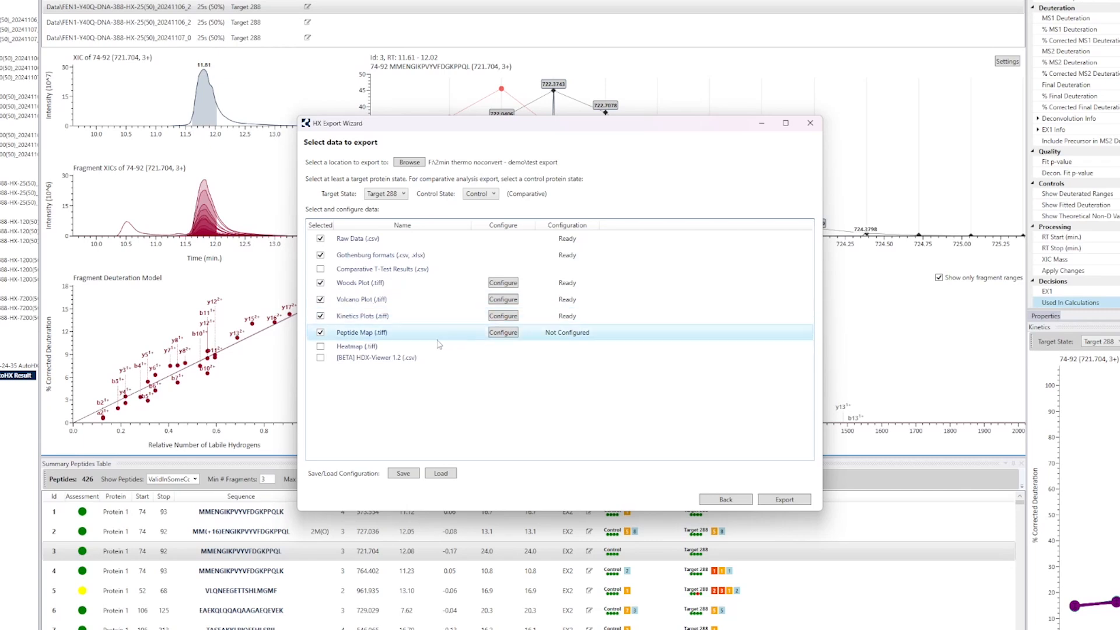
{"action": "left_click", "coordinate": [502, 332]}
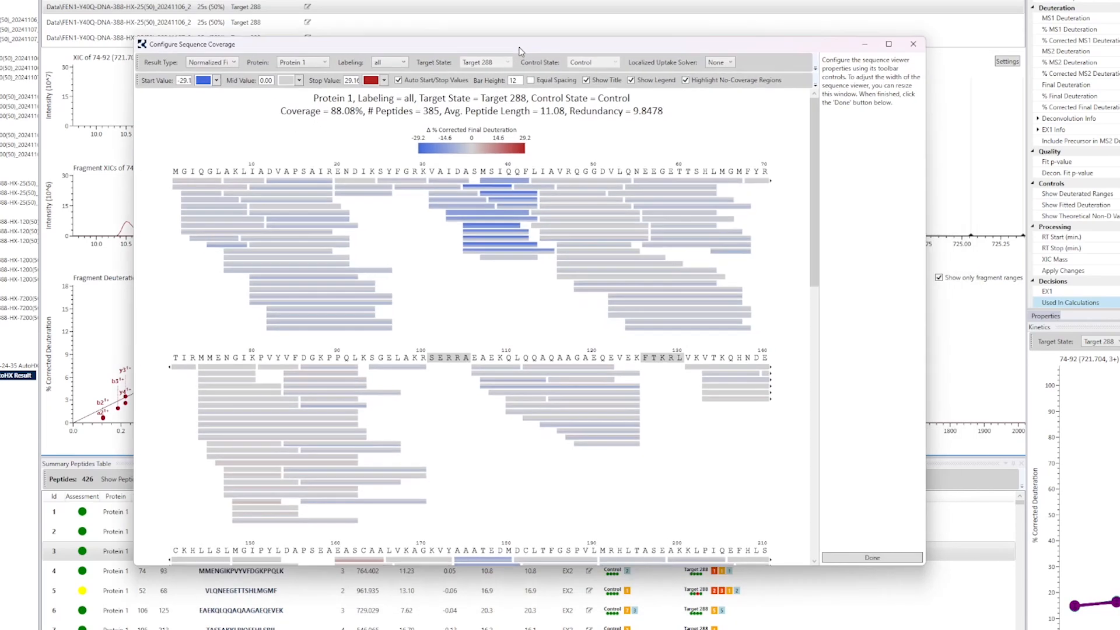
{"action": "left_click_drag", "start_coordinate": [554, 63], "coordinate": [506, 14]}
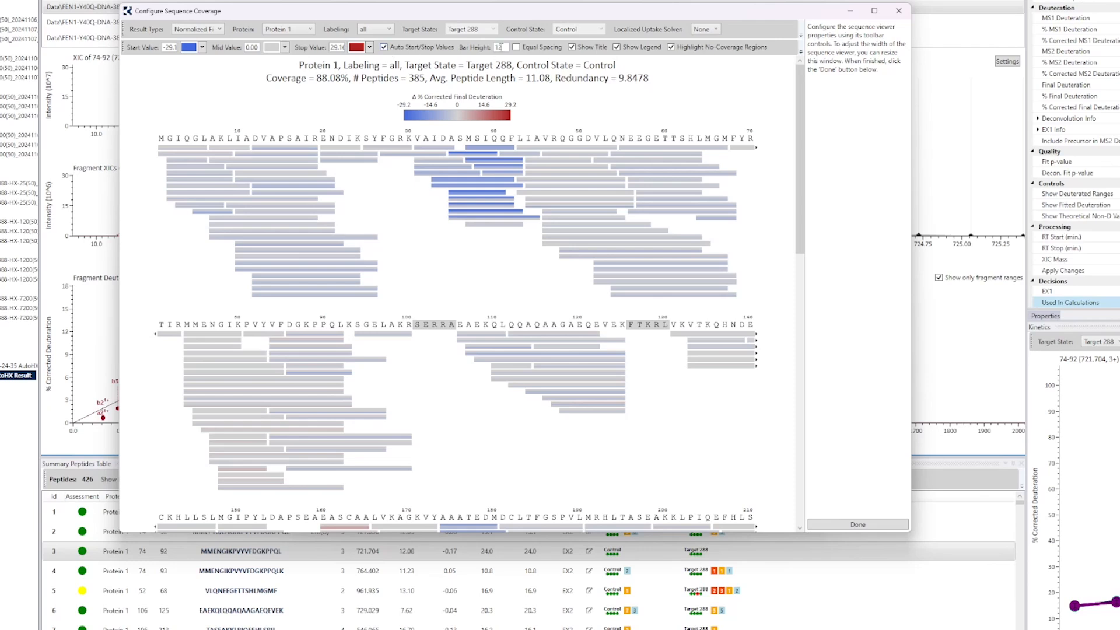
{"action": "key", "text": "Return"}
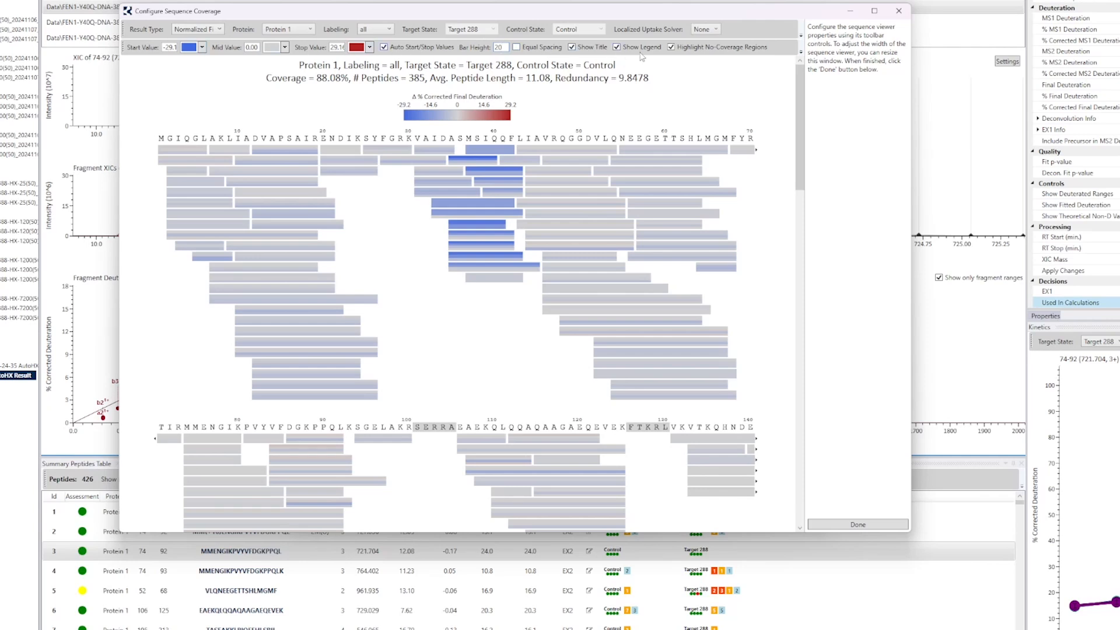
{"action": "left_click", "coordinate": [202, 48]}
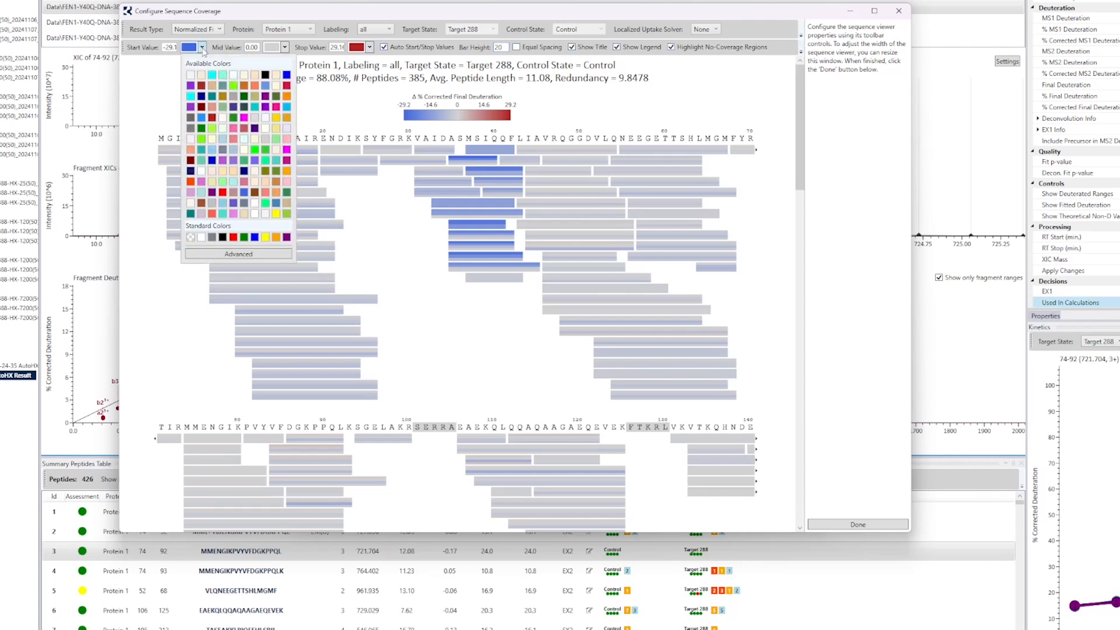
{"action": "left_click", "coordinate": [265, 107]}
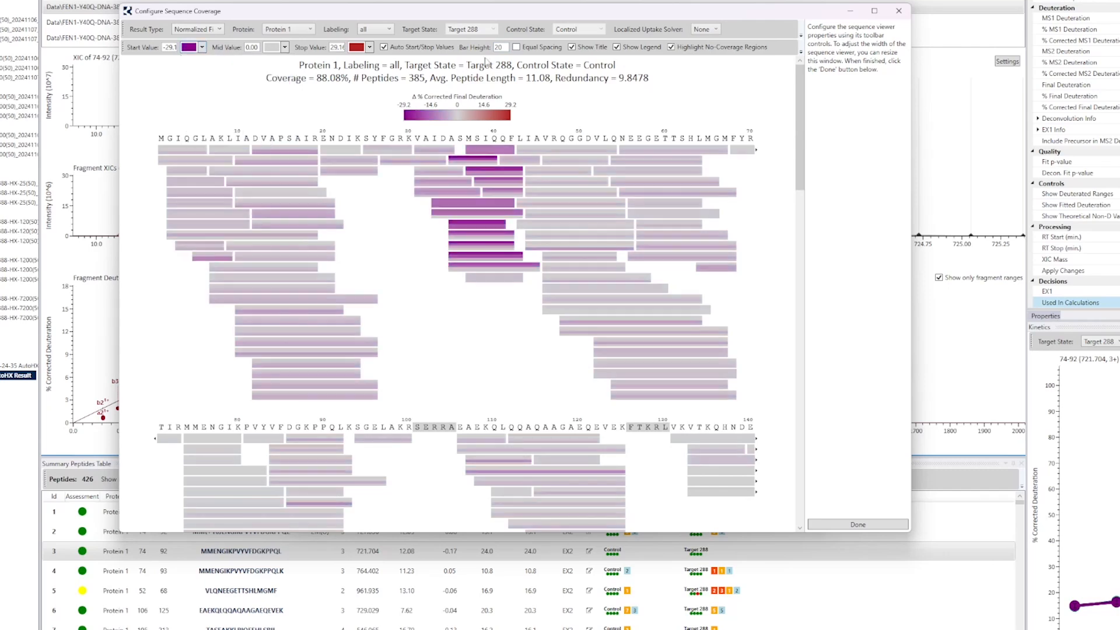
{"action": "left_click", "coordinate": [856, 525]}
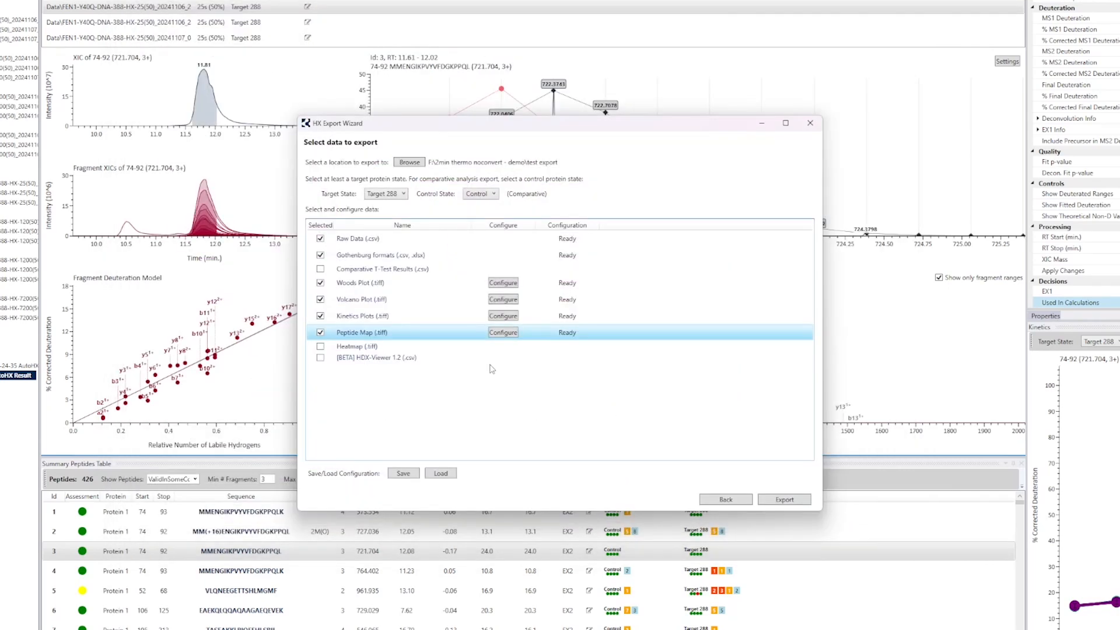
{"action": "left_click", "coordinate": [503, 332]}
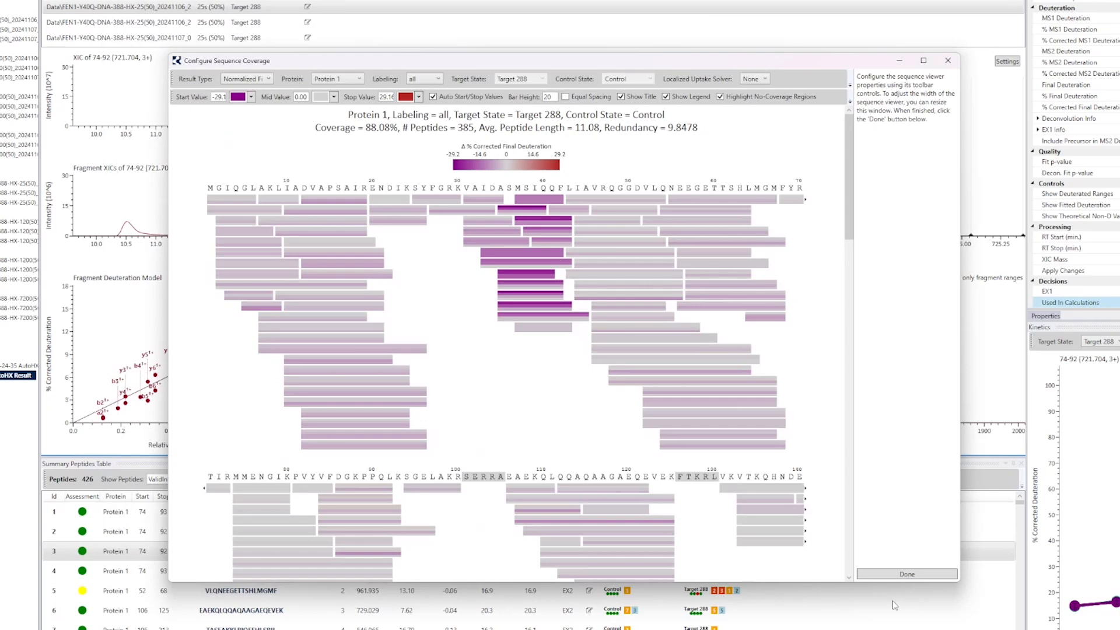
{"action": "left_click", "coordinate": [905, 575]}
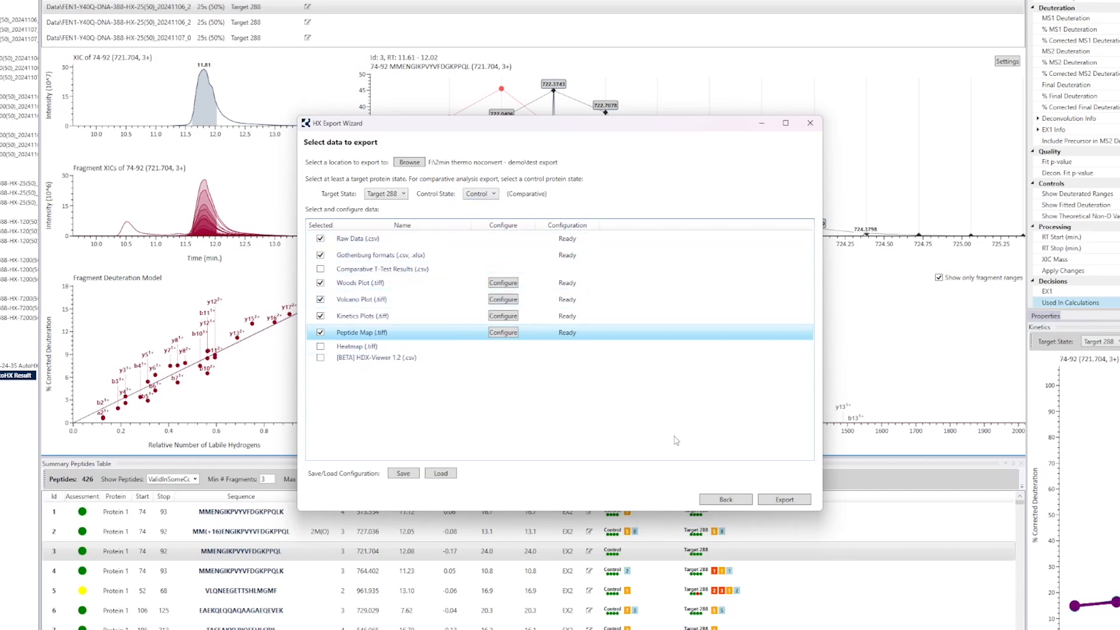
Step: Save the export configuration as the JSON file template1 in the 2min thermo noconvert - demo folder and load it back
{"action": "left_click", "coordinate": [403, 473]}
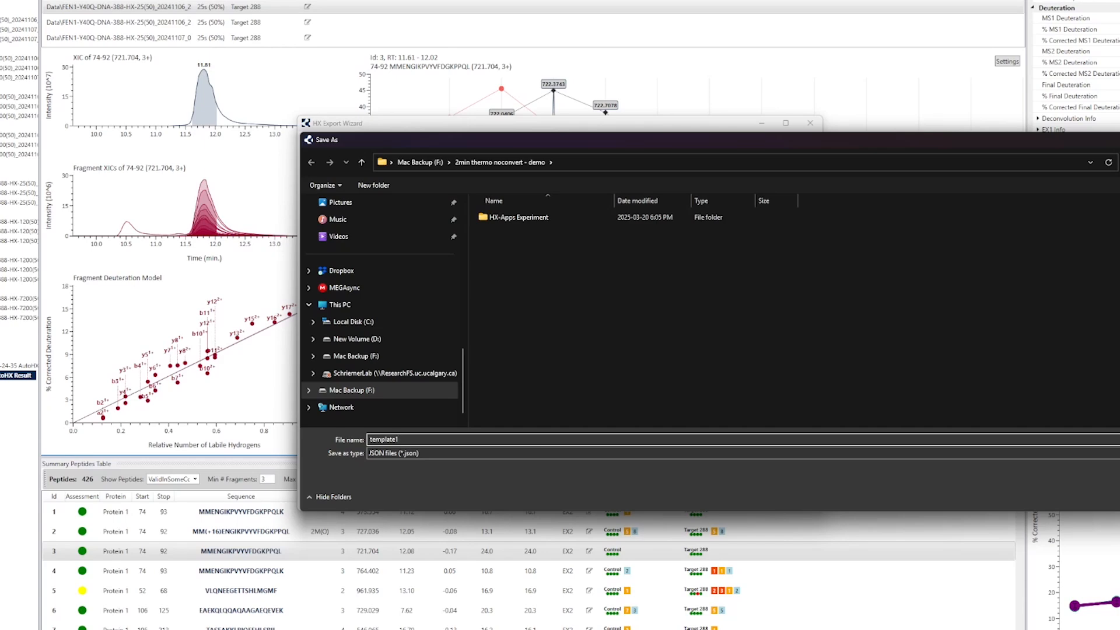
{"action": "key", "text": "Return"}
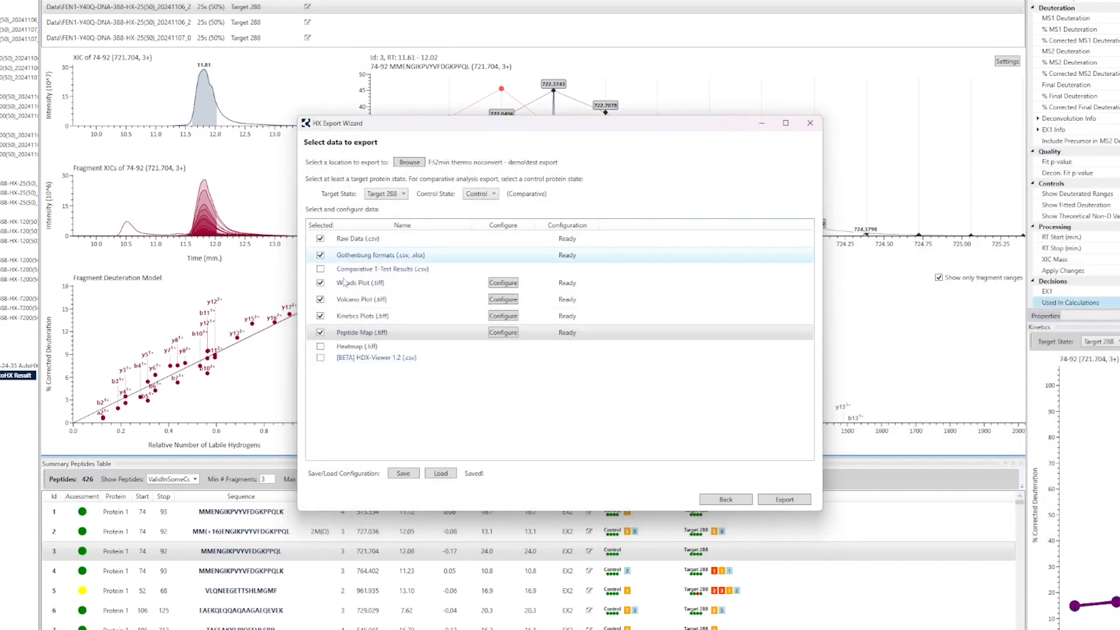
{"action": "left_click", "coordinate": [442, 476]}
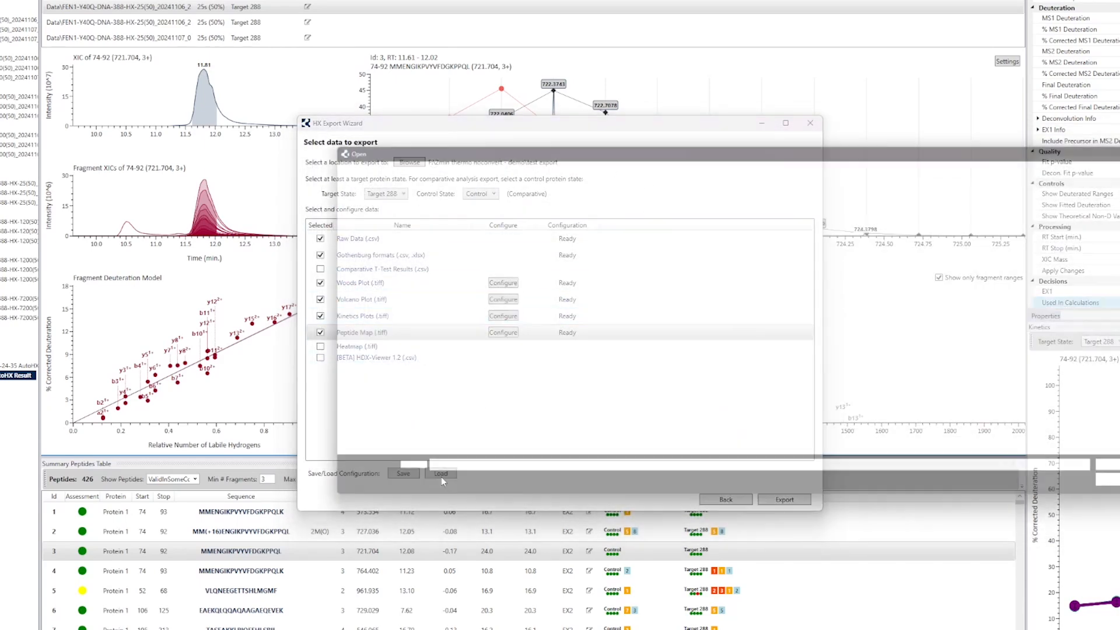
{"action": "double_click", "coordinate": [553, 234]}
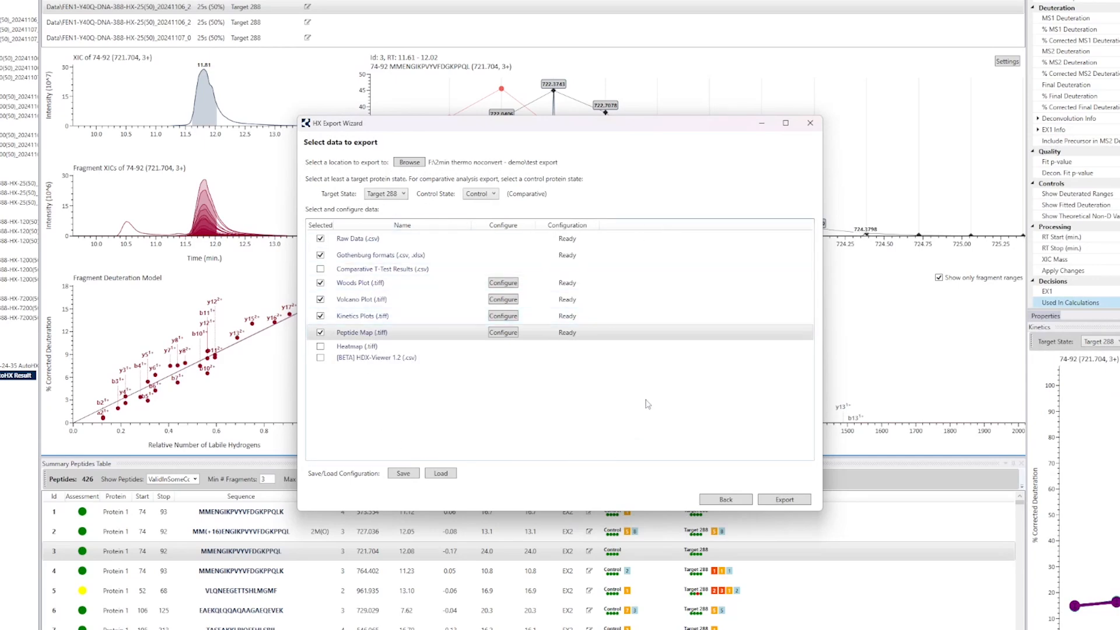
Step: Check the loaded Woods Plot and Peptide Map configurations, closing each without changes
{"action": "left_click", "coordinate": [506, 288]}
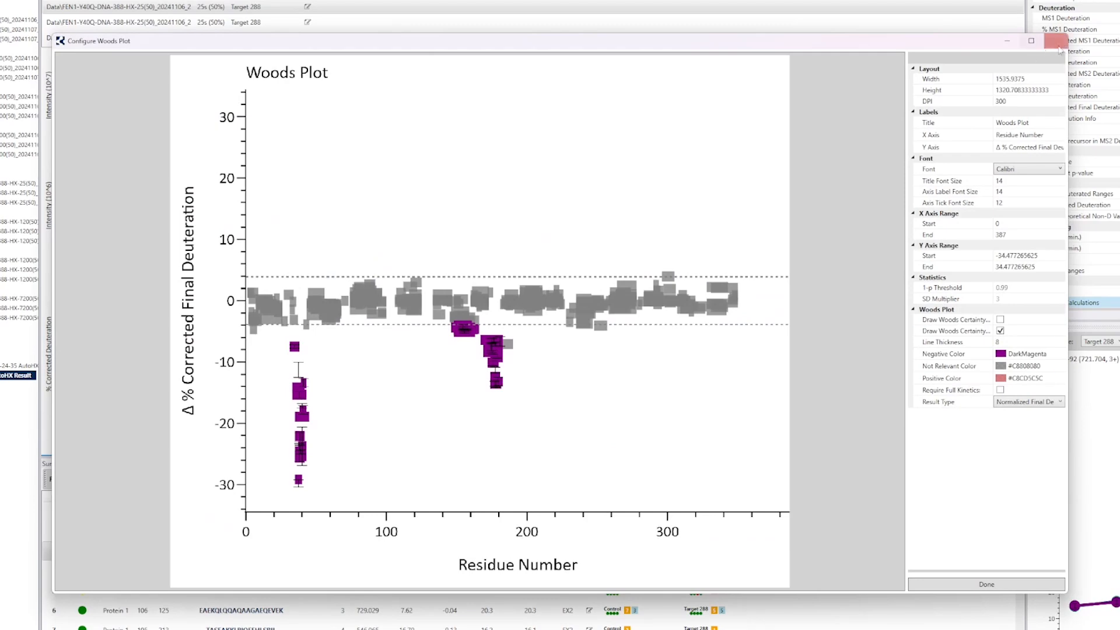
{"action": "left_click", "coordinate": [1058, 42]}
{"action": "left_click", "coordinate": [503, 333]}
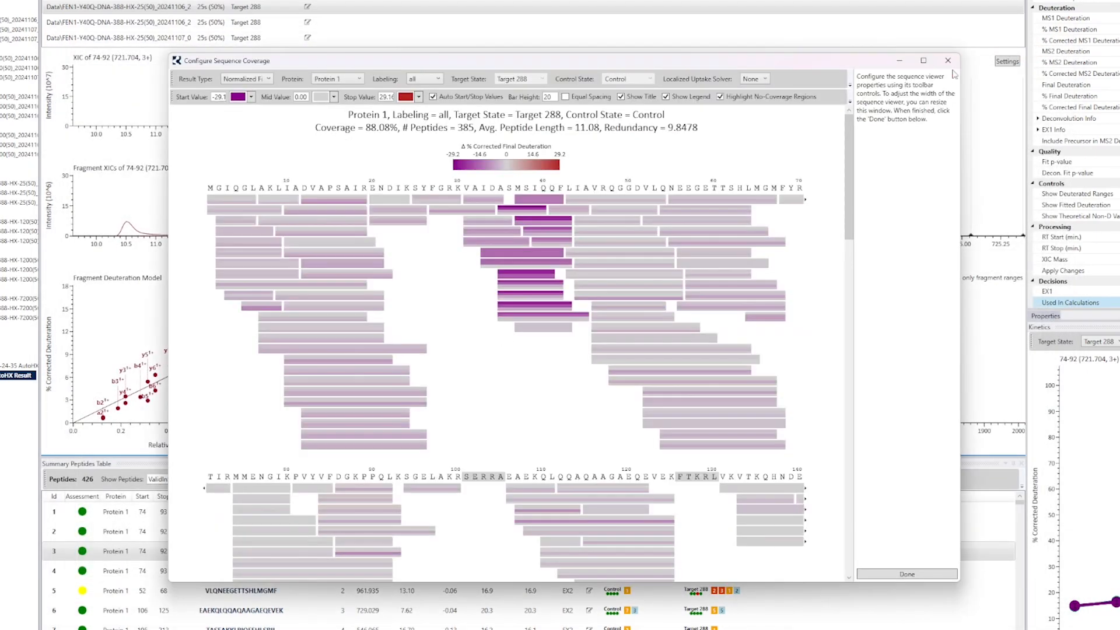
{"action": "left_click", "coordinate": [944, 64]}
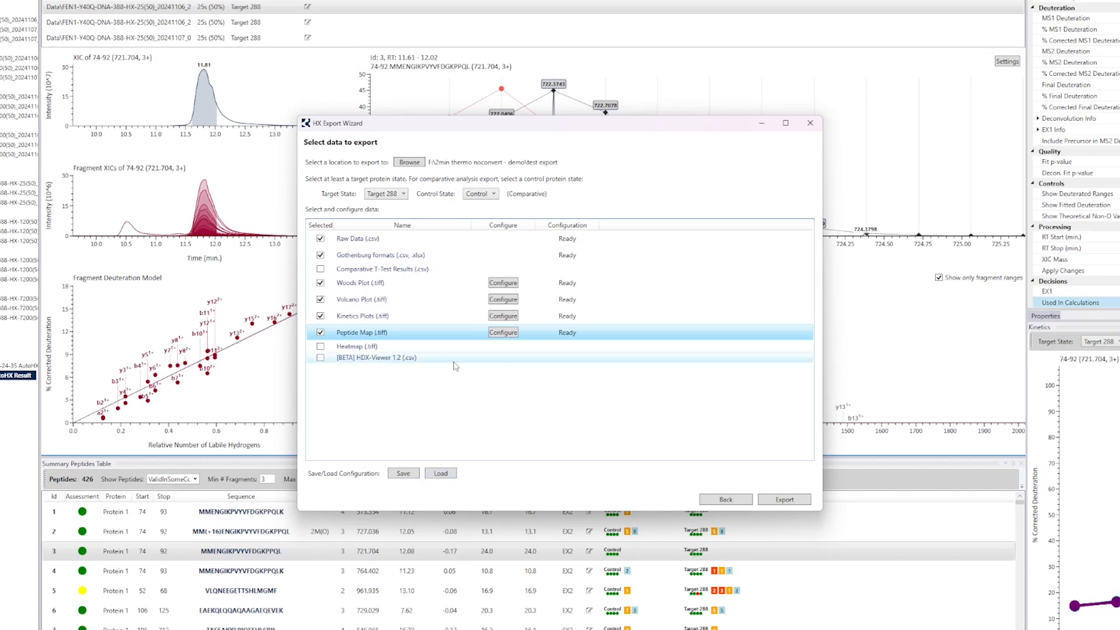
Step: Run the export and open the test export folder in File Explorer
{"action": "left_click", "coordinate": [785, 500]}
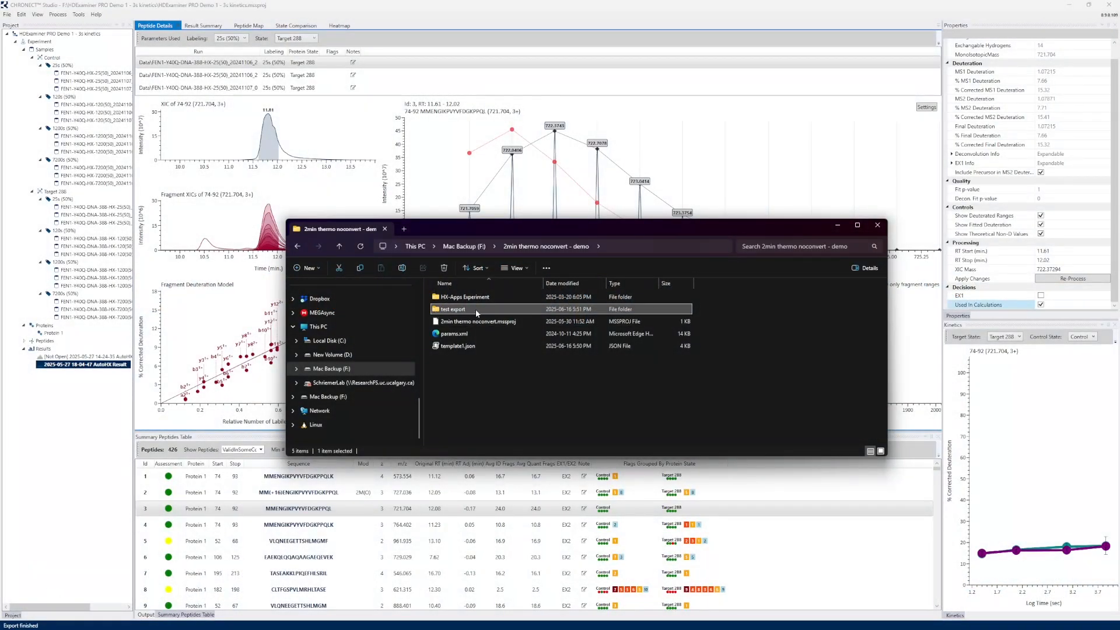
{"action": "mouse_move", "coordinate": [475, 311]}
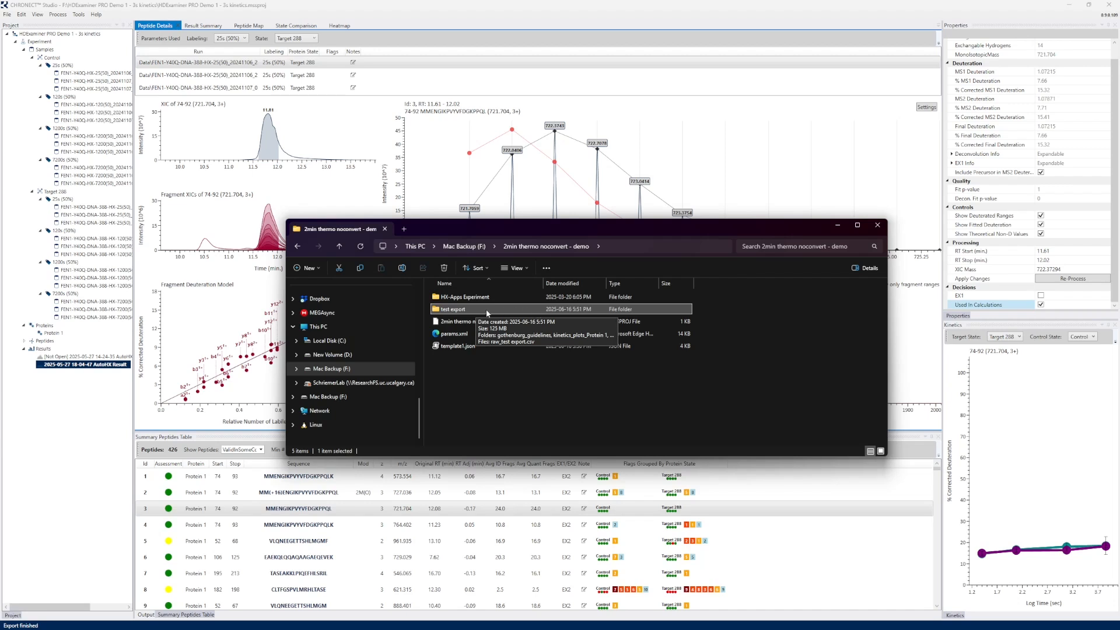
{"action": "double_click", "coordinate": [471, 308]}
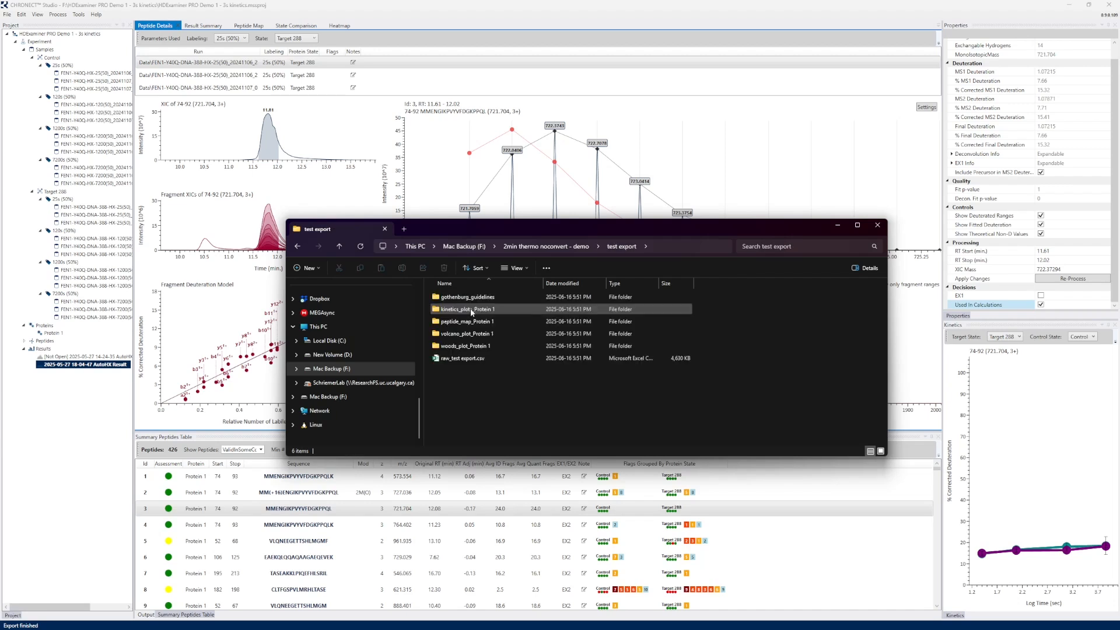
Step: Open raw_test export.csv in Excel, look over the raw data columns, and close the workbook
{"action": "left_click", "coordinate": [462, 361]}
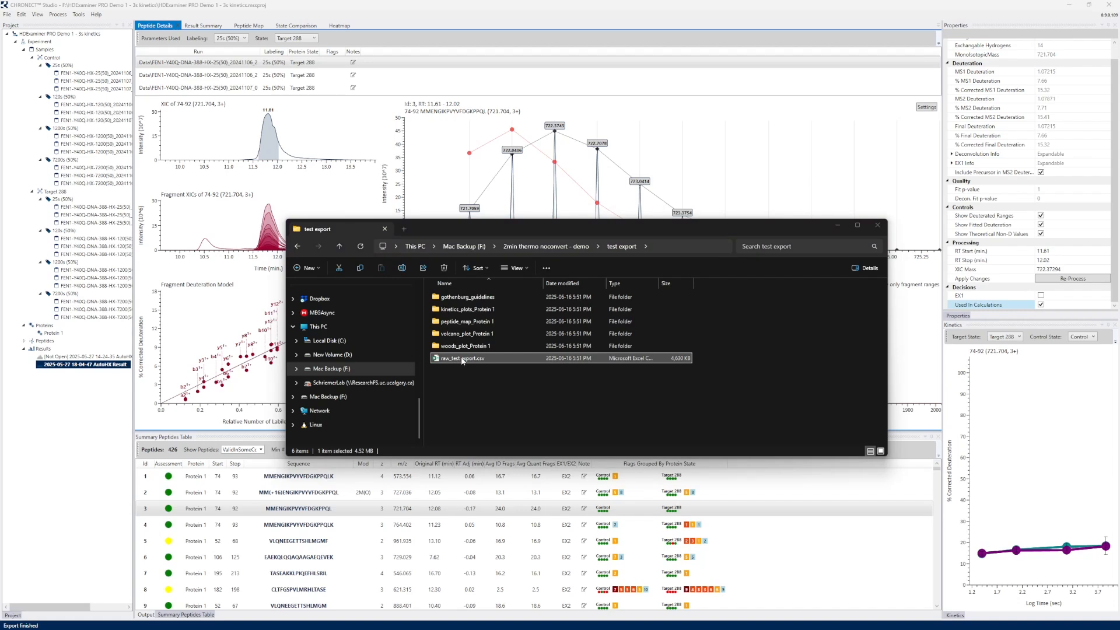
{"action": "left_click_drag", "start_coordinate": [1119, 490], "coordinate": [523, 95]}
{"action": "left_click_drag", "start_coordinate": [664, 208], "coordinate": [1027, 210]}
{"action": "mouse_move", "coordinate": [756, 510]}
{"action": "left_mouse_down"}
{"action": "mouse_move", "coordinate": [890, 507]}
{"action": "mouse_move", "coordinate": [742, 502]}
{"action": "left_mouse_up"}
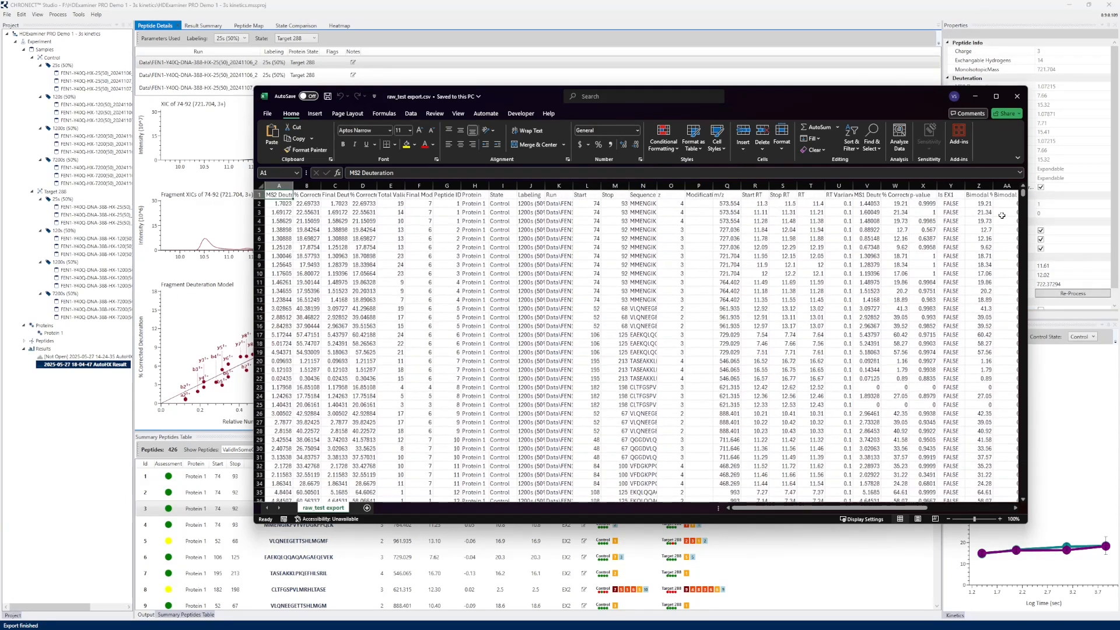
{"action": "left_click", "coordinate": [1011, 102]}
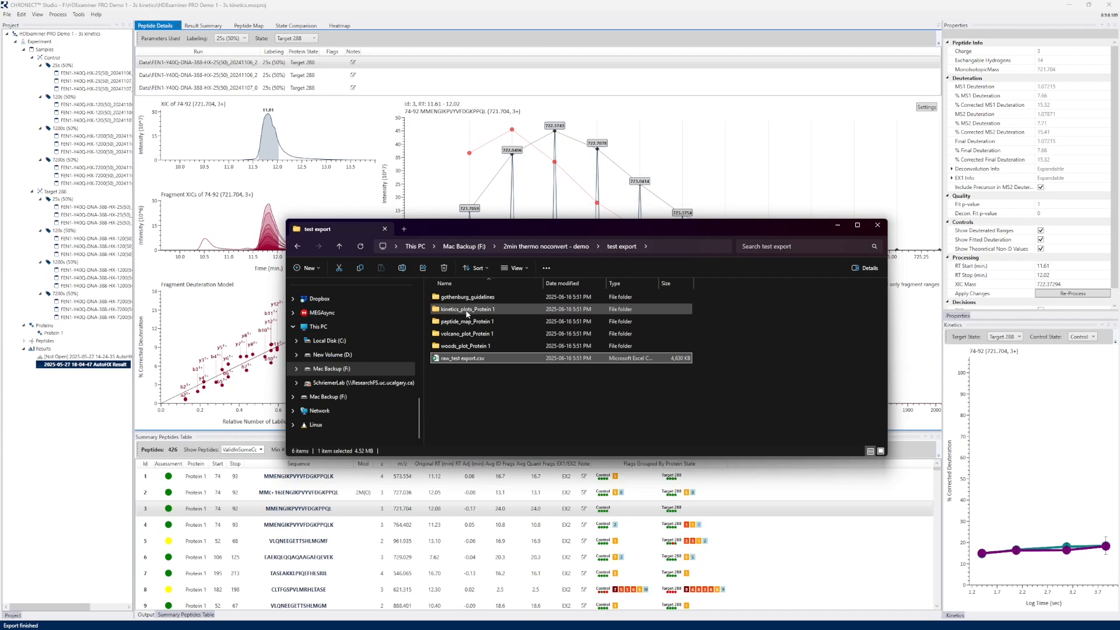
Step: Open the kinetics_plots_Protein 1 folder, view the plot 7-19_3.tiff, and browse through the remaining exported kinetics plots
{"action": "double_click", "coordinate": [466, 310]}
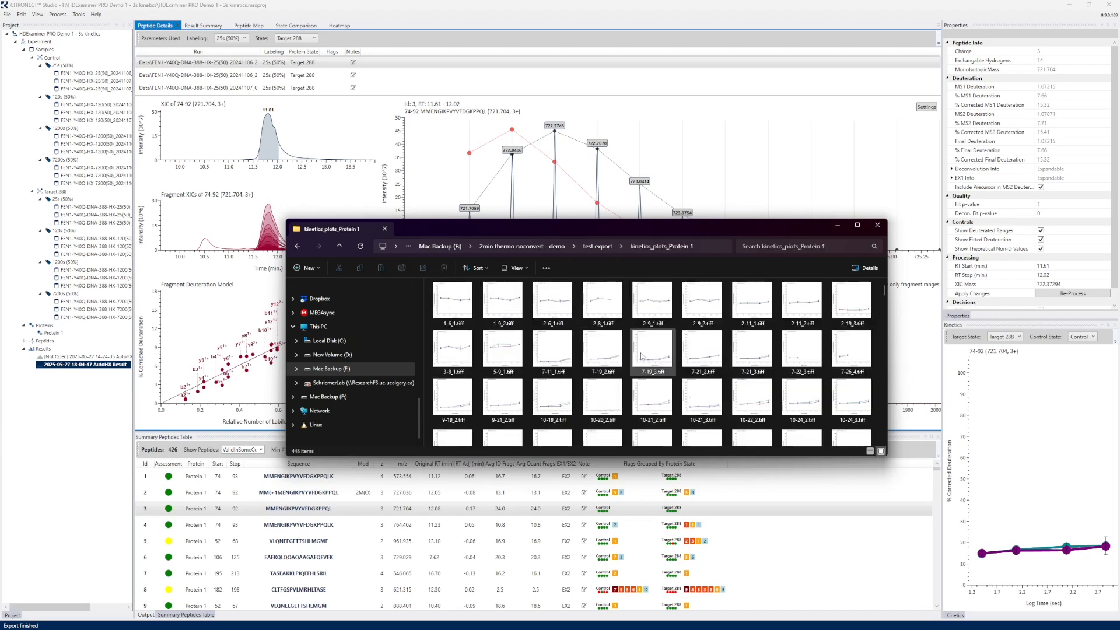
{"action": "left_click", "coordinate": [661, 352]}
{"action": "double_click", "coordinate": [662, 352]}
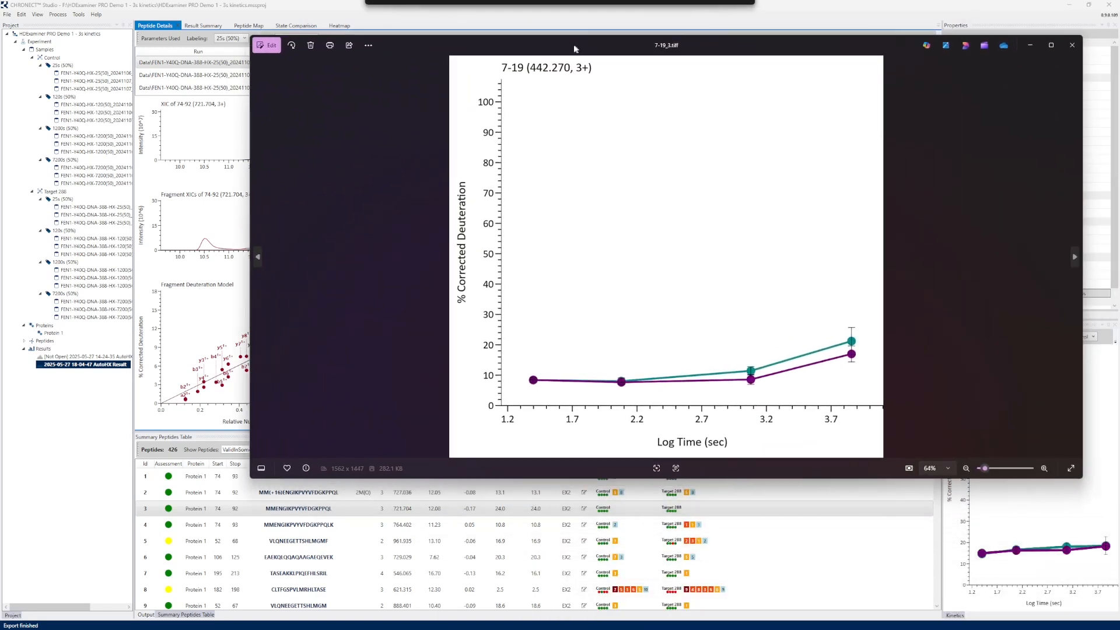
{"action": "left_click_drag", "start_coordinate": [428, 101], "coordinate": [410, 122]}
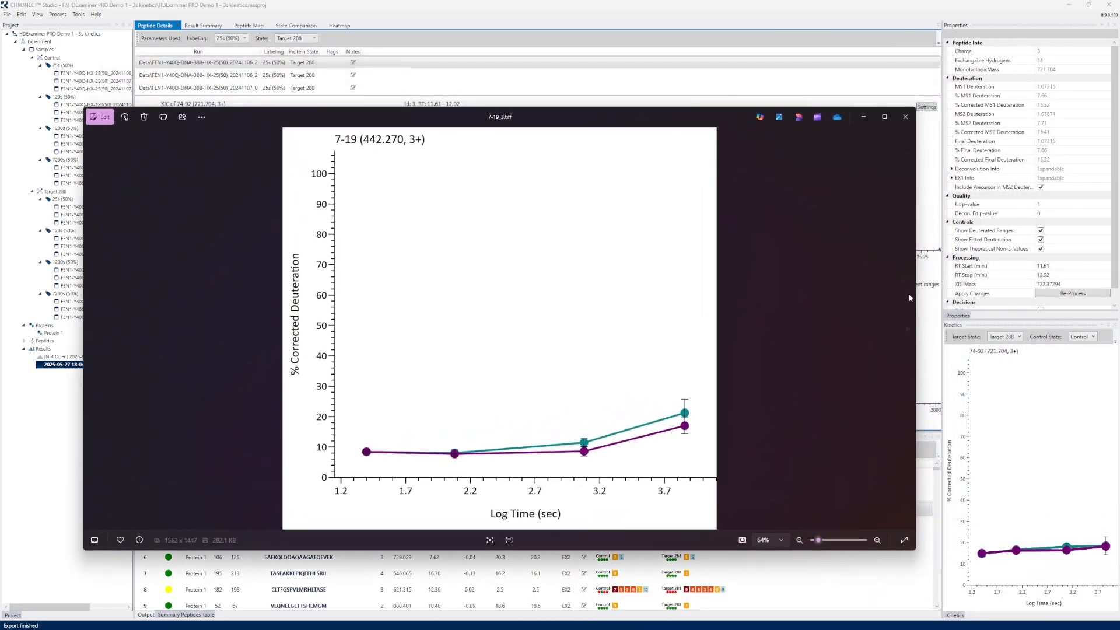
{"action": "left_click_drag", "start_coordinate": [913, 257], "coordinate": [654, 257]}
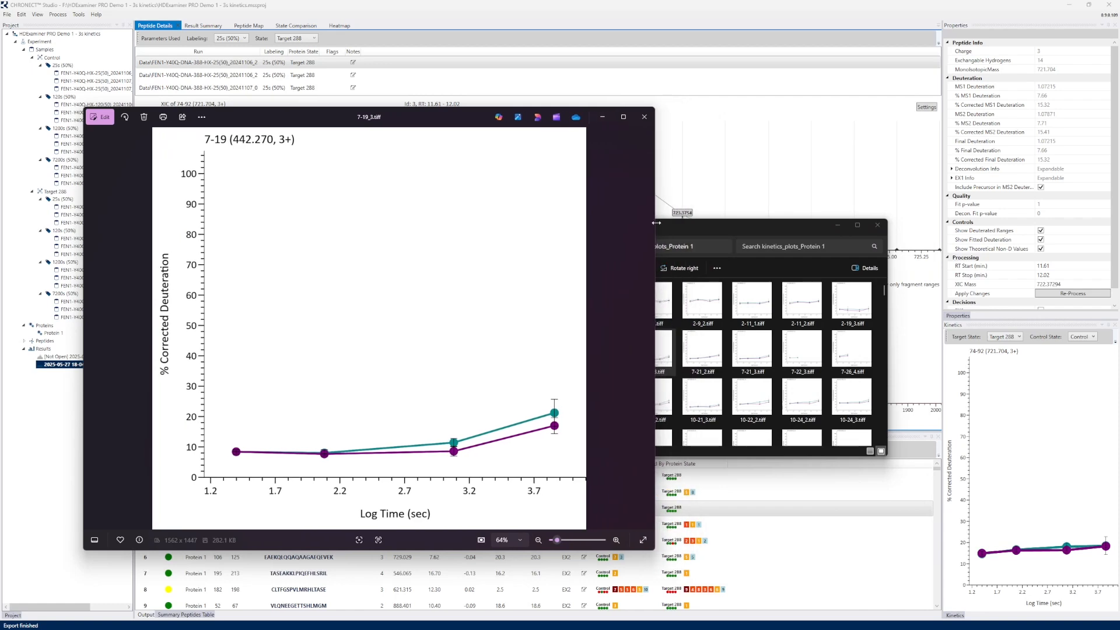
{"action": "left_click", "coordinate": [644, 117]}
{"action": "scroll", "coordinate": [700, 333], "scroll_direction": "down", "scroll_amount": 10}
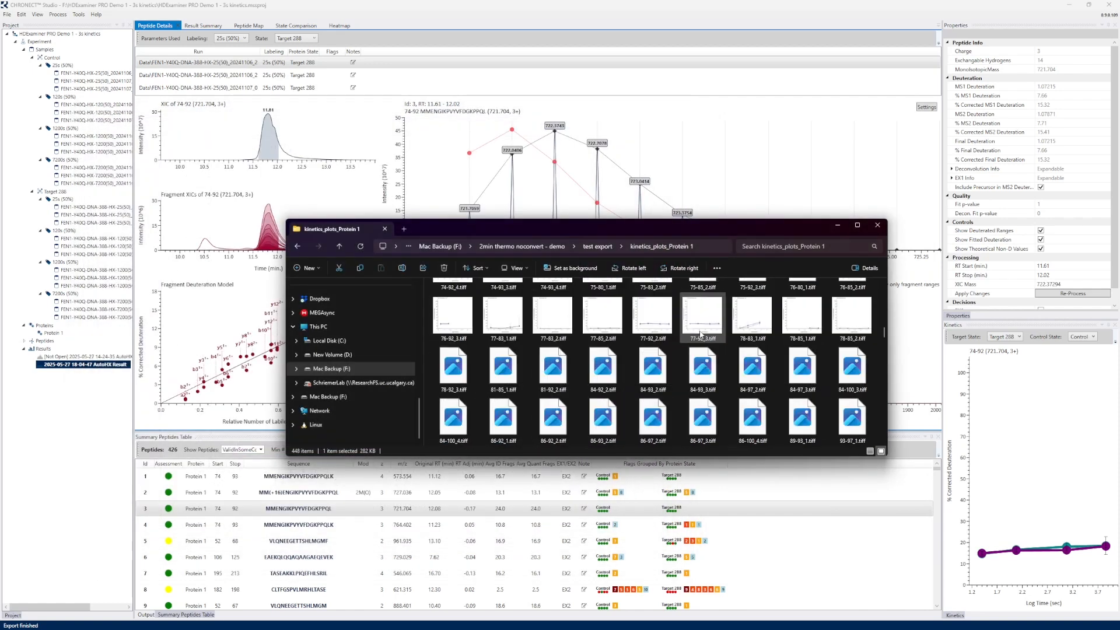
{"action": "scroll", "coordinate": [700, 334], "scroll_direction": "down", "scroll_amount": 5}
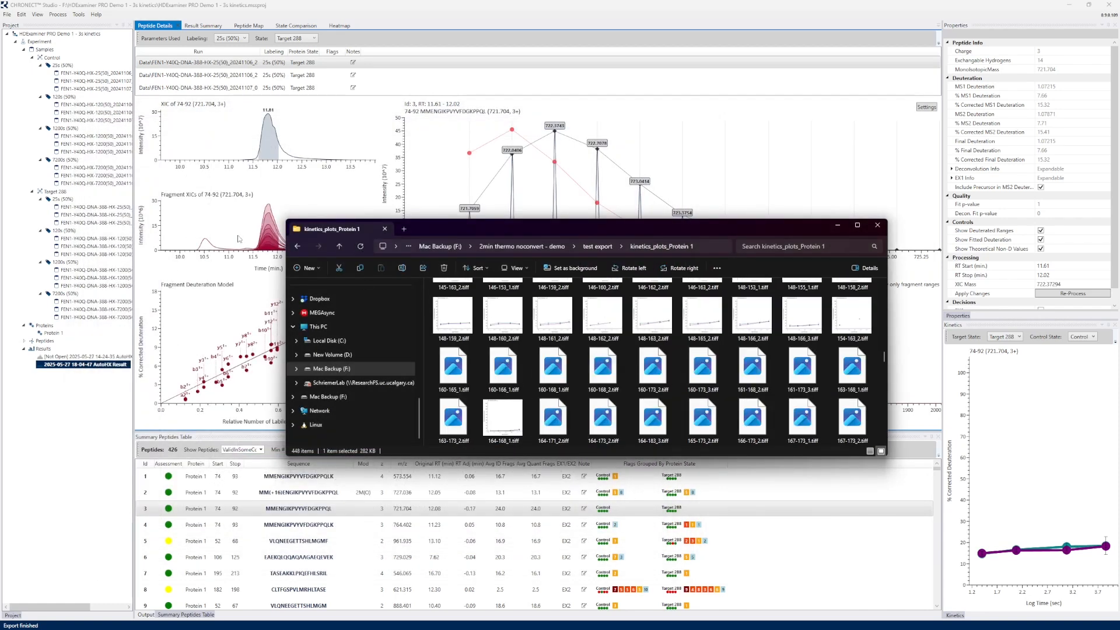
Step: Open the peptide_map_Protein 1 folder and view the exported 25s, 120s and 1200s peptide maps one after another, closing each
{"action": "left_click", "coordinate": [296, 245]}
{"action": "double_click", "coordinate": [461, 321]}
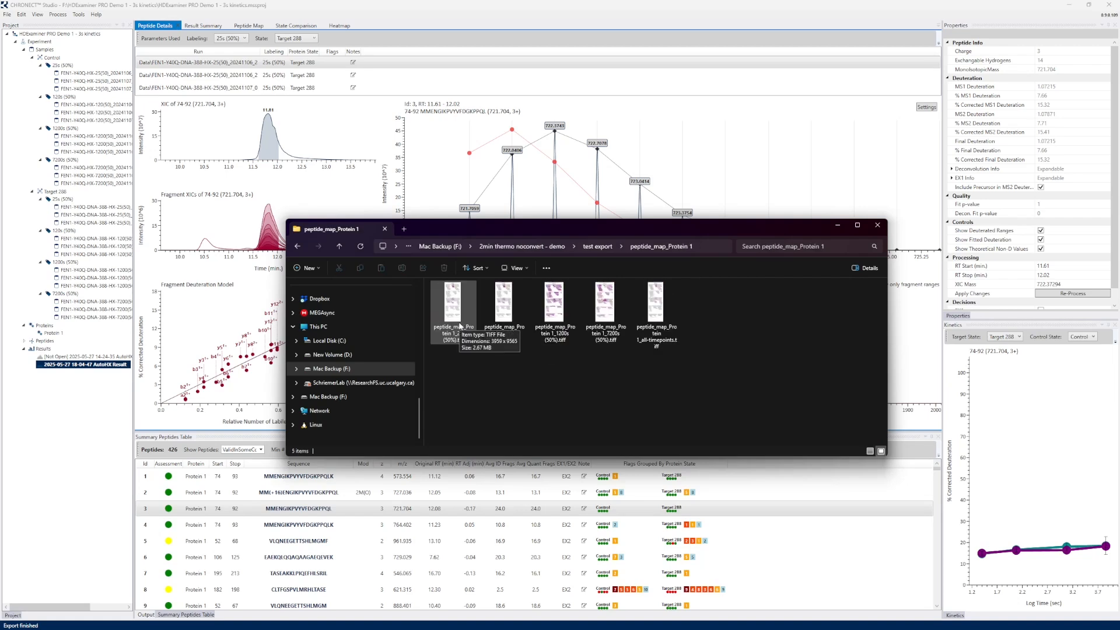
{"action": "double_click", "coordinate": [664, 295]}
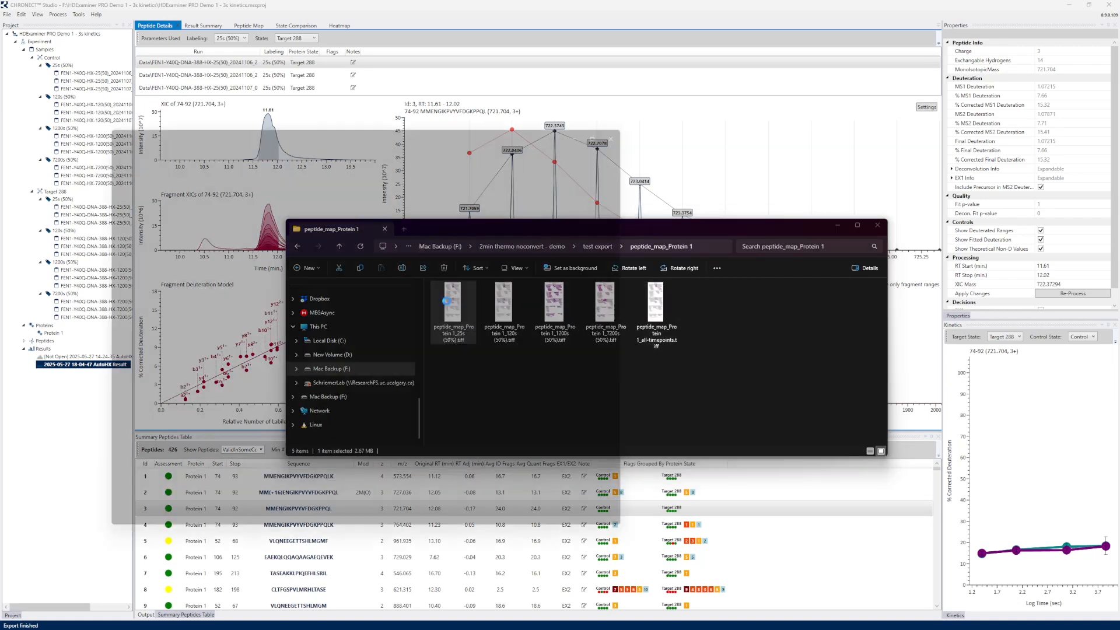
{"action": "left_click", "coordinate": [645, 117]}
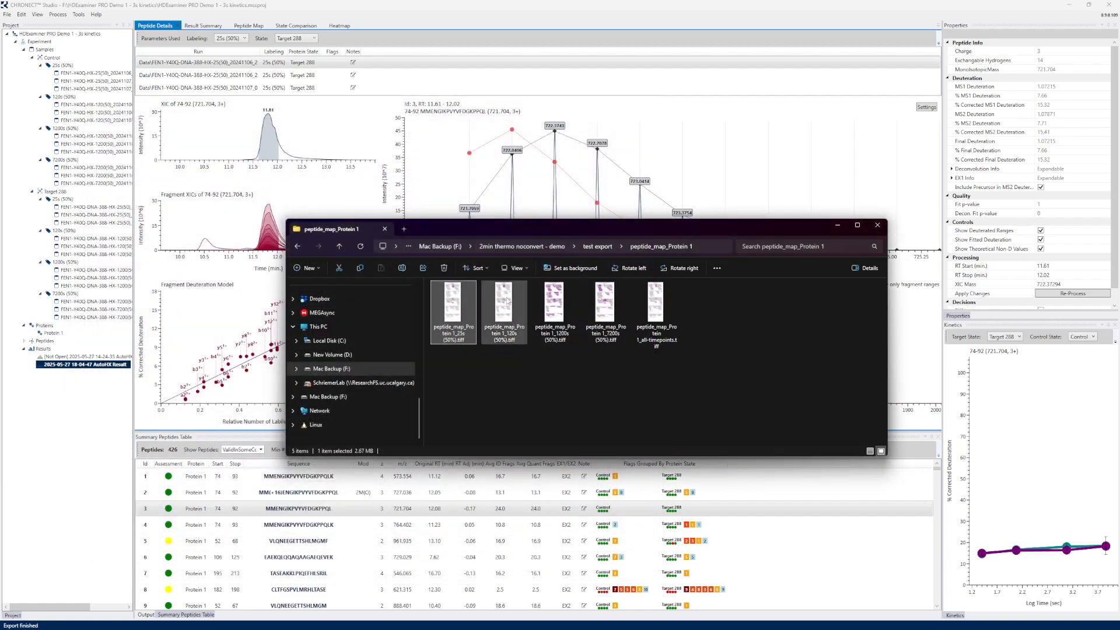
{"action": "double_click", "coordinate": [506, 297]}
{"action": "left_click", "coordinate": [644, 117]}
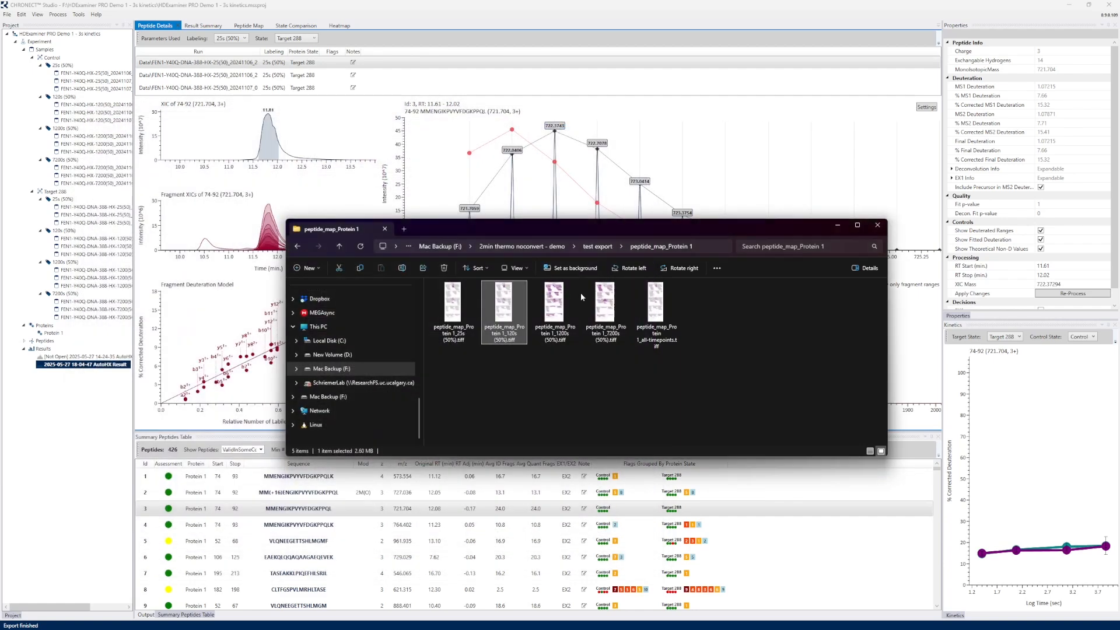
{"action": "double_click", "coordinate": [557, 297]}
{"action": "left_click", "coordinate": [644, 116]}
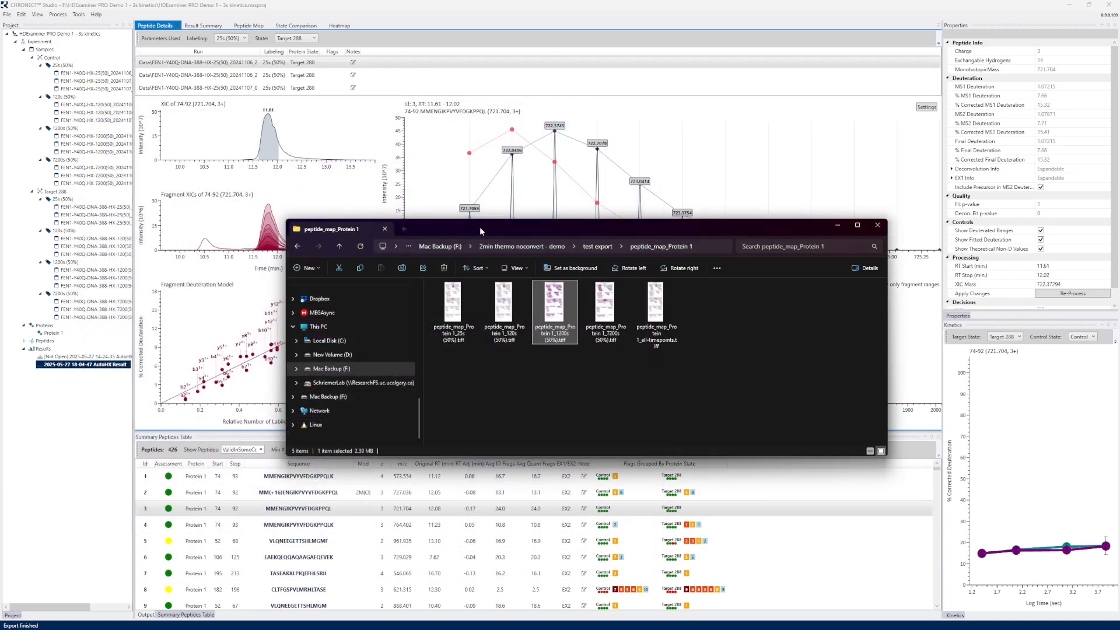
Step: Open the volcano_plot_Protein 1 folder and view the volcano plots for the 0.4166666666666667(50) and 2(50) time points, closing each
{"action": "left_click", "coordinate": [298, 246]}
{"action": "double_click", "coordinate": [449, 334]}
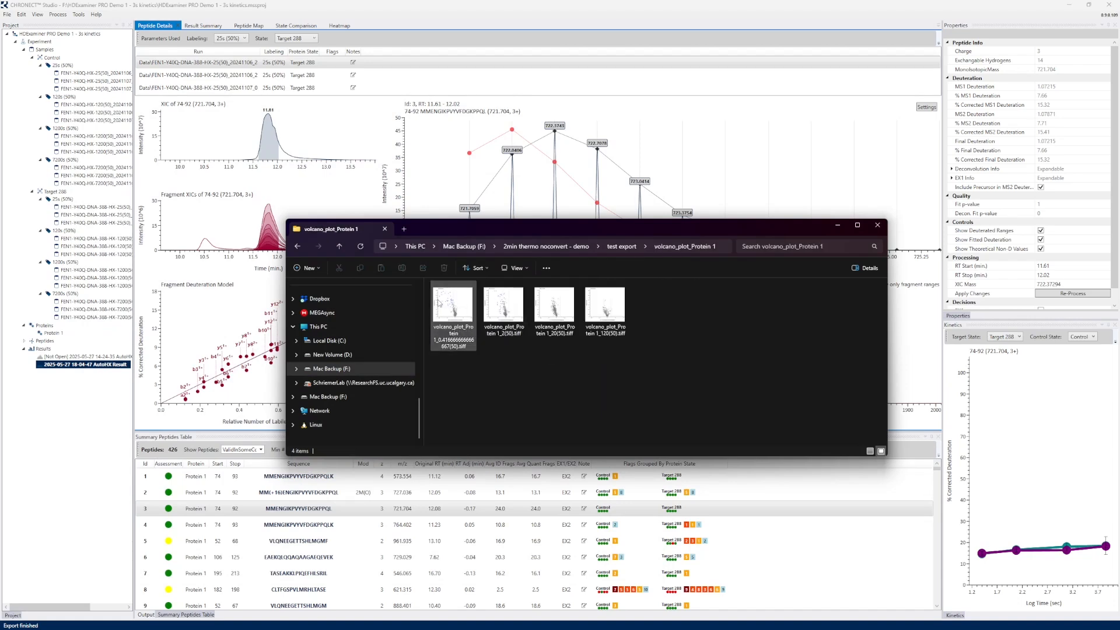
{"action": "double_click", "coordinate": [453, 309]}
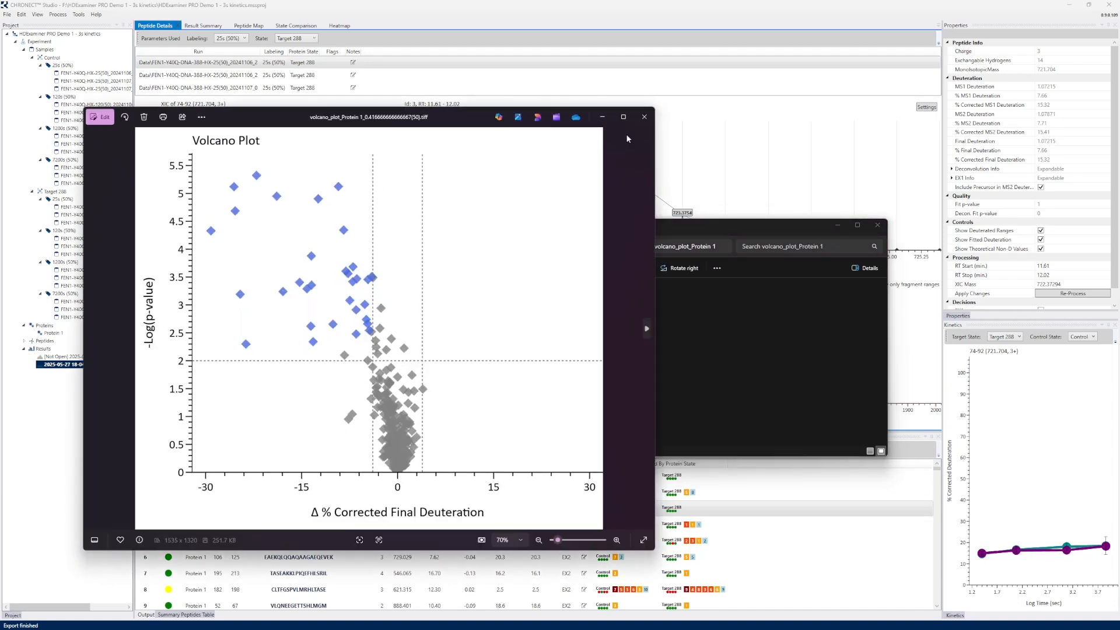
{"action": "left_click", "coordinate": [645, 116]}
{"action": "double_click", "coordinate": [504, 309]}
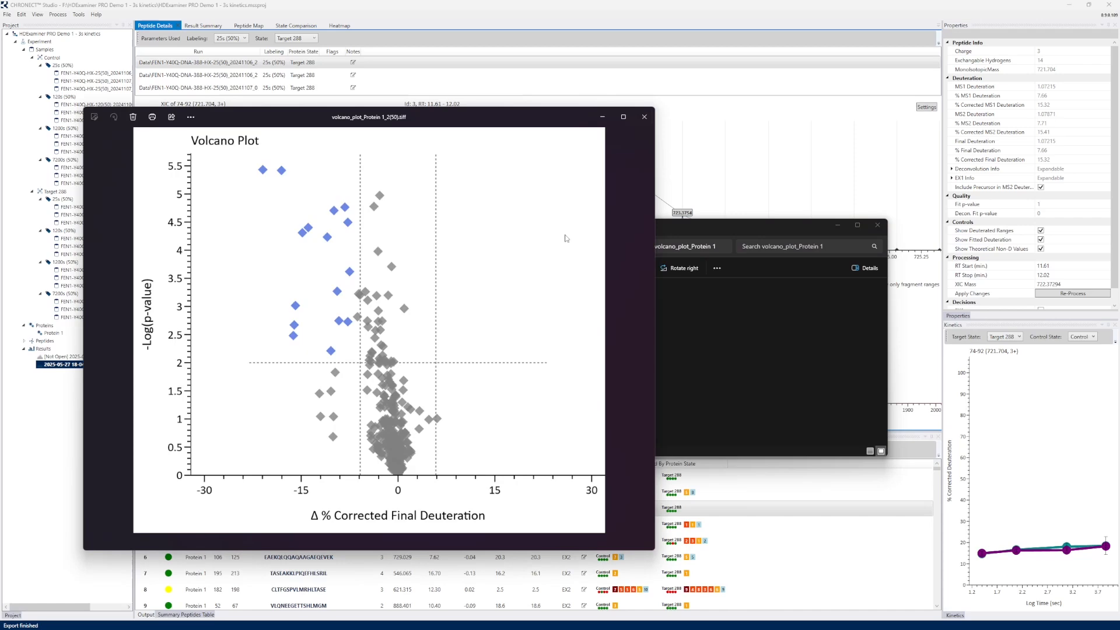
{"action": "left_click", "coordinate": [645, 116]}
Step: View the 0.4166666666666667(50) and 2(50) Woods plots in the woods_plot_Protein 1 folder, closing each, and return to the test export folder
{"action": "left_click", "coordinate": [305, 244]}
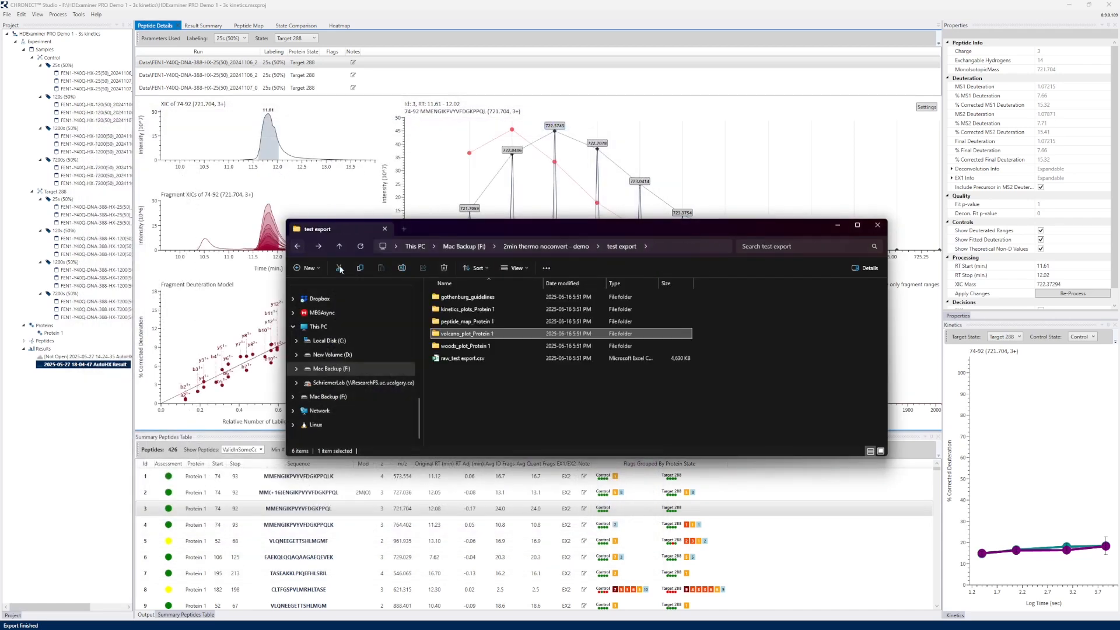
{"action": "double_click", "coordinate": [452, 345]}
{"action": "double_click", "coordinate": [459, 317]}
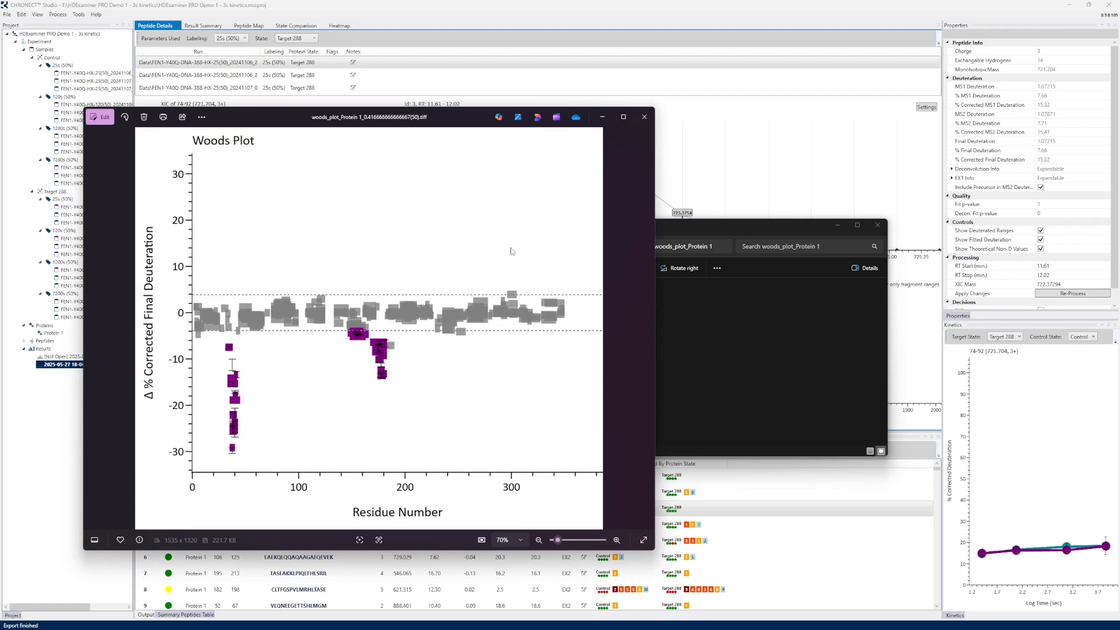
{"action": "left_click", "coordinate": [645, 116]}
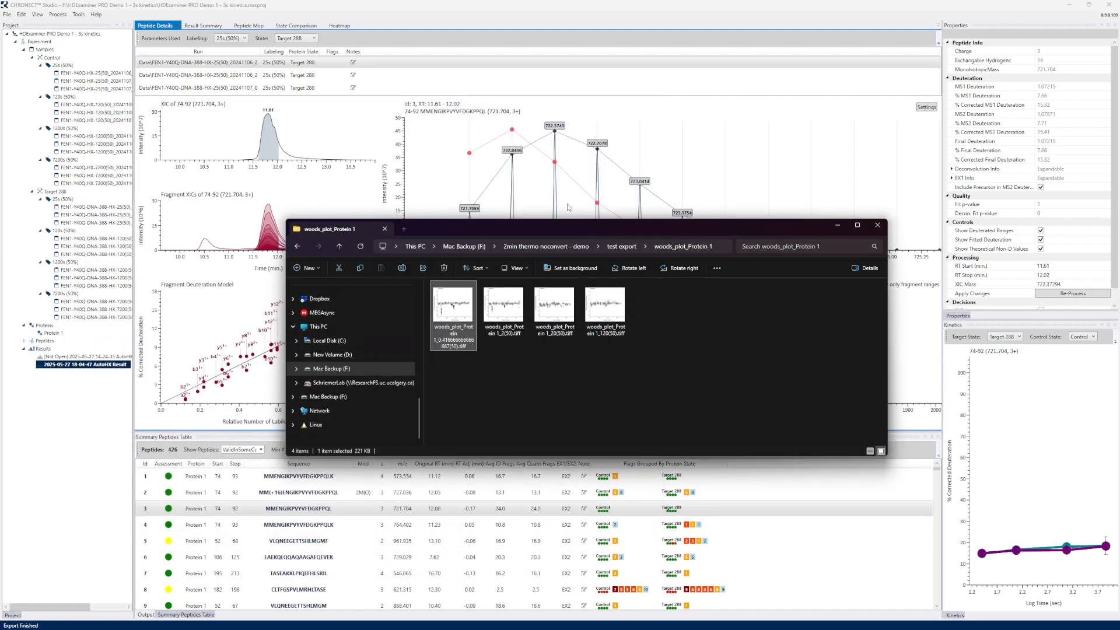
{"action": "double_click", "coordinate": [505, 309]}
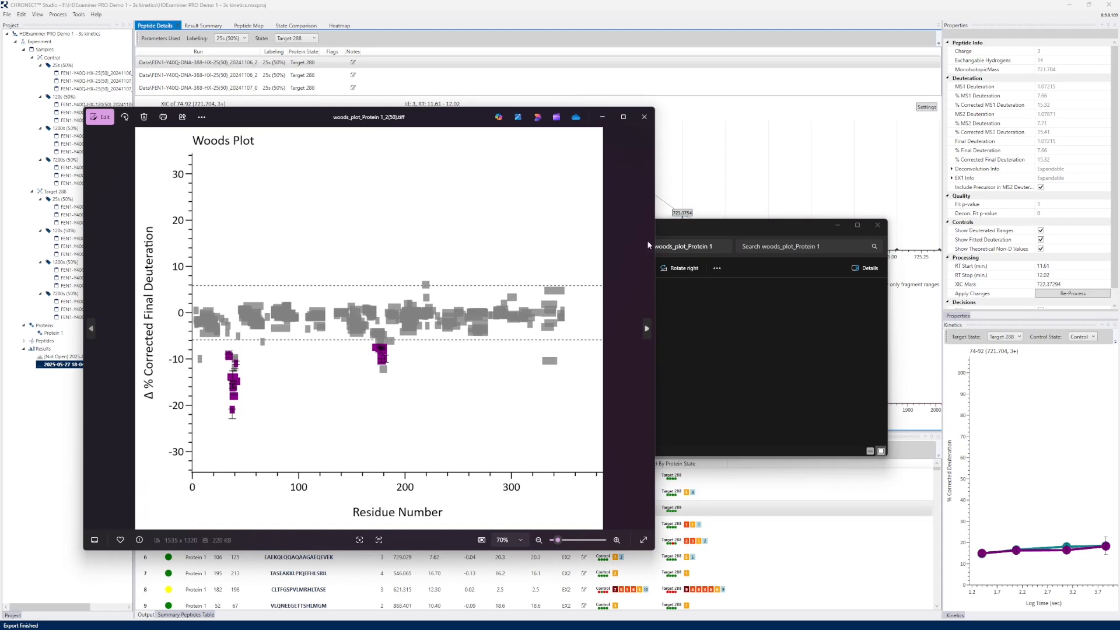
{"action": "left_click", "coordinate": [644, 116]}
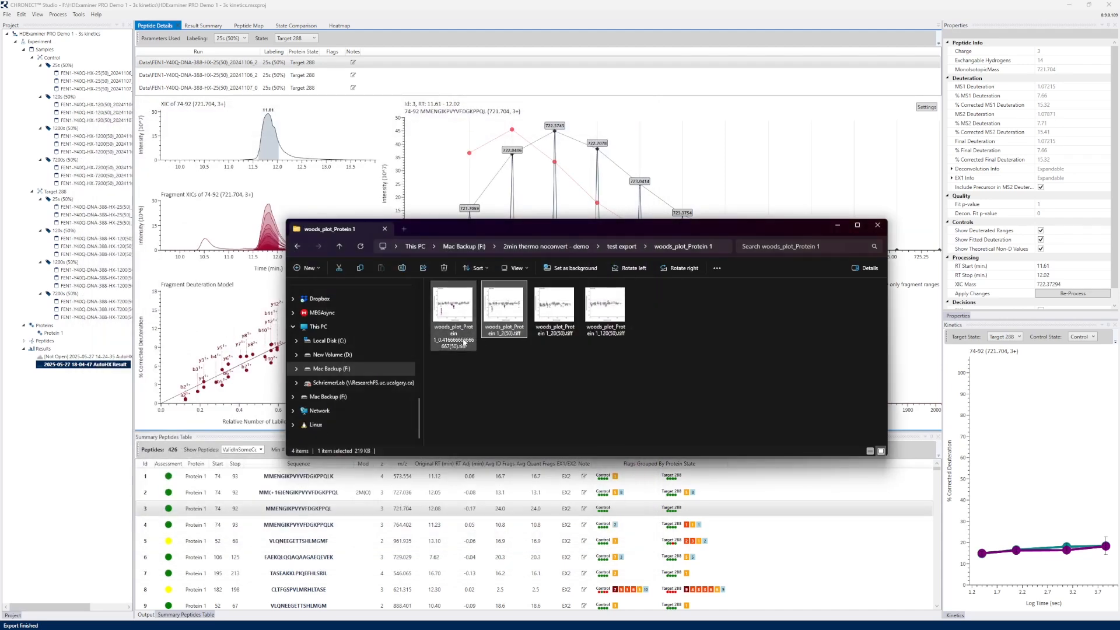
{"action": "left_click", "coordinate": [298, 247]}
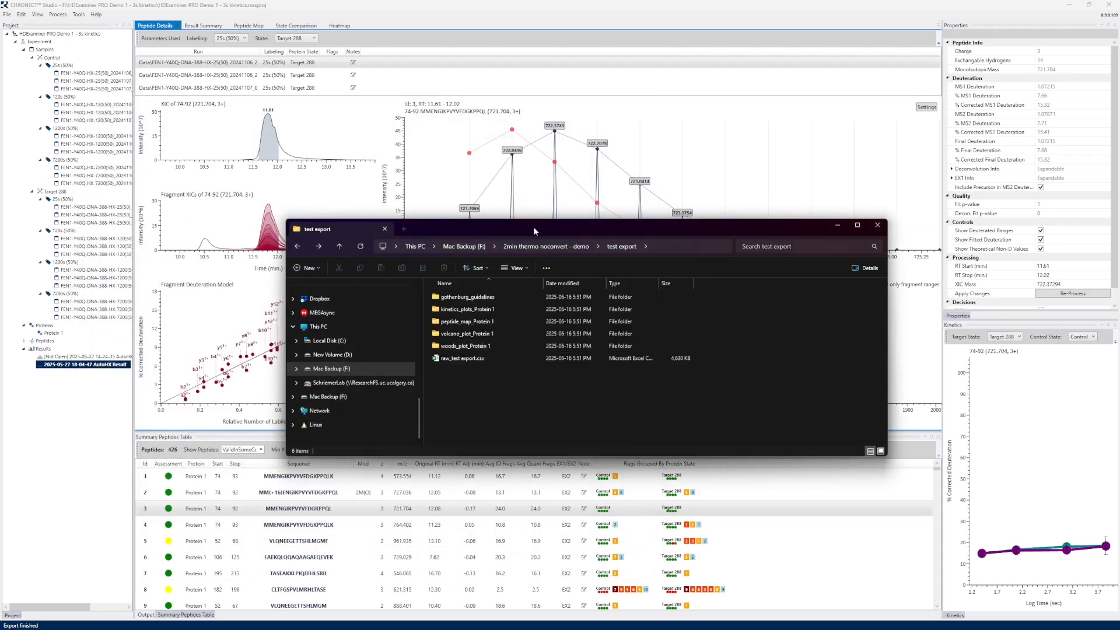
{"action": "left_click_drag", "start_coordinate": [535, 230], "coordinate": [489, 164]}
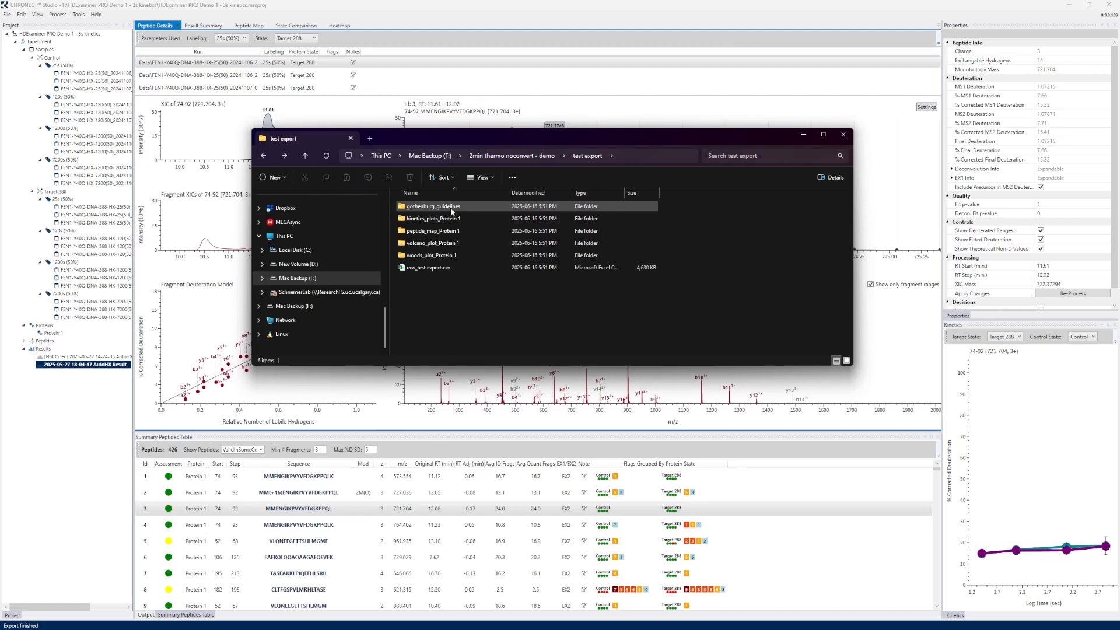